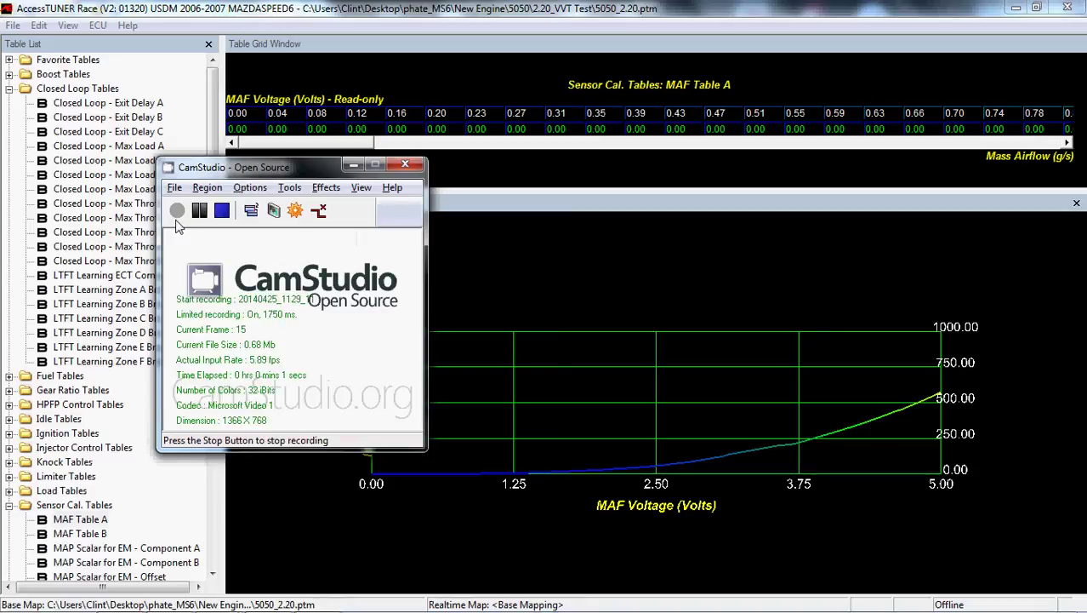
Bring AccessTUNER Race in front of CamStudio, showing the MAF Table A grid and airflow graph.
left_click(258, 7)
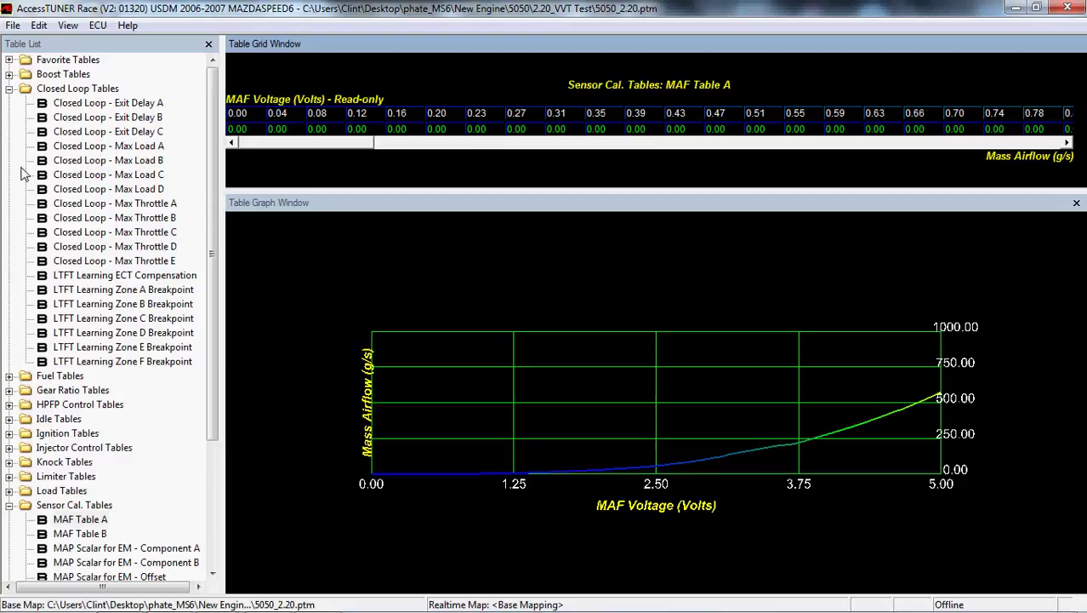
Open MAF Table A and select its voltage cells from 0.00 to 5.00 V.
left_click(62, 520)
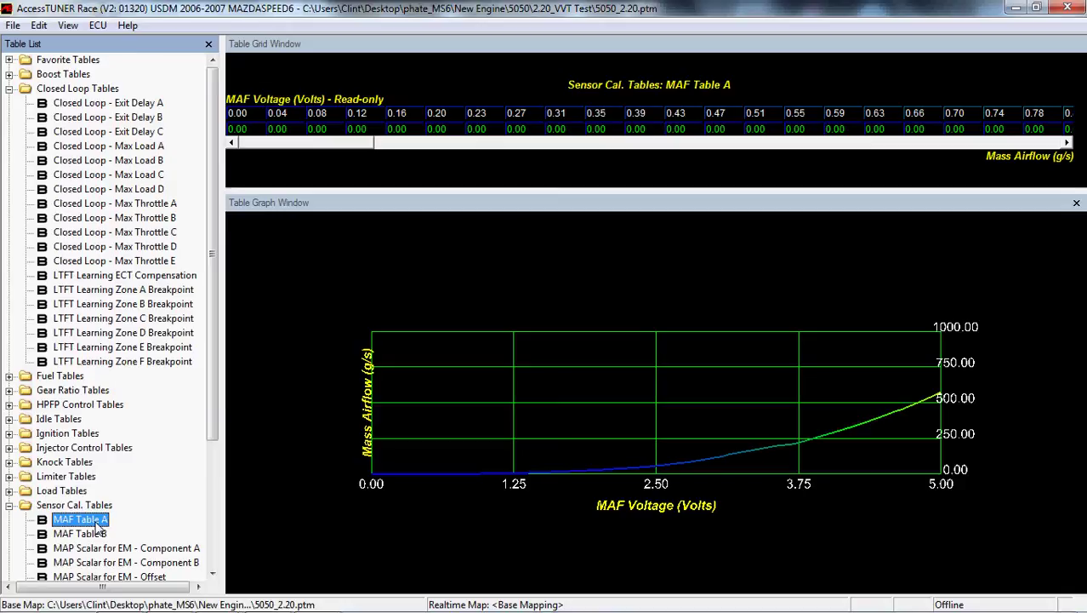
left_click(249, 116)
left_click_drag(258, 145, 1018, 138)
left_click(1047, 116, "shift")
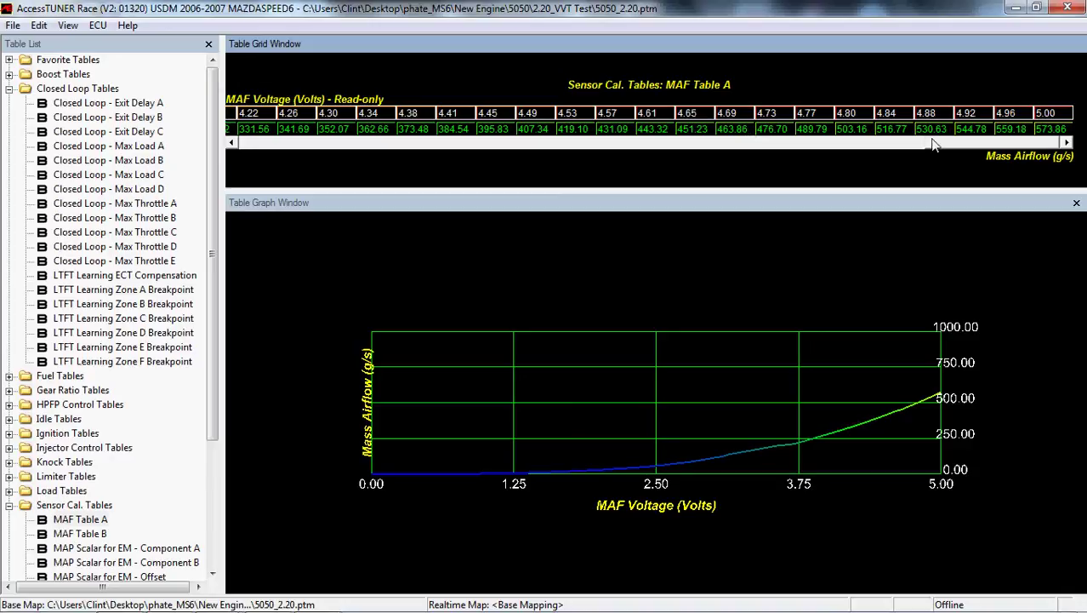
left_click_drag(936, 143, 217, 145)
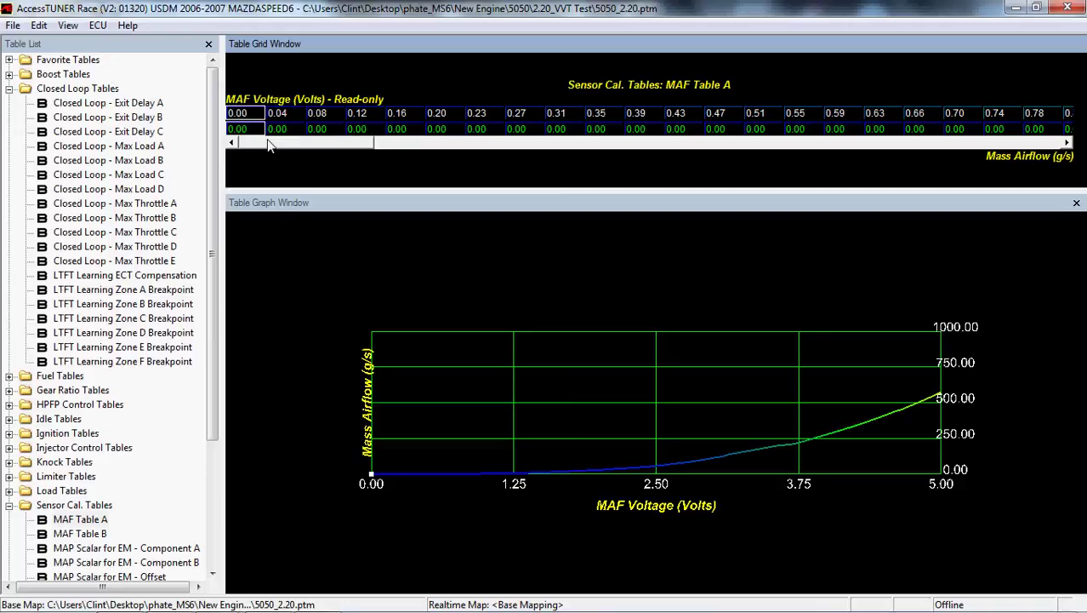
left_click_drag(269, 144, 1021, 151)
Select the 5.00 V / 573.86 g/s point, then mark 1.72 V at 18.09 g/s.
key("ctrl+a")
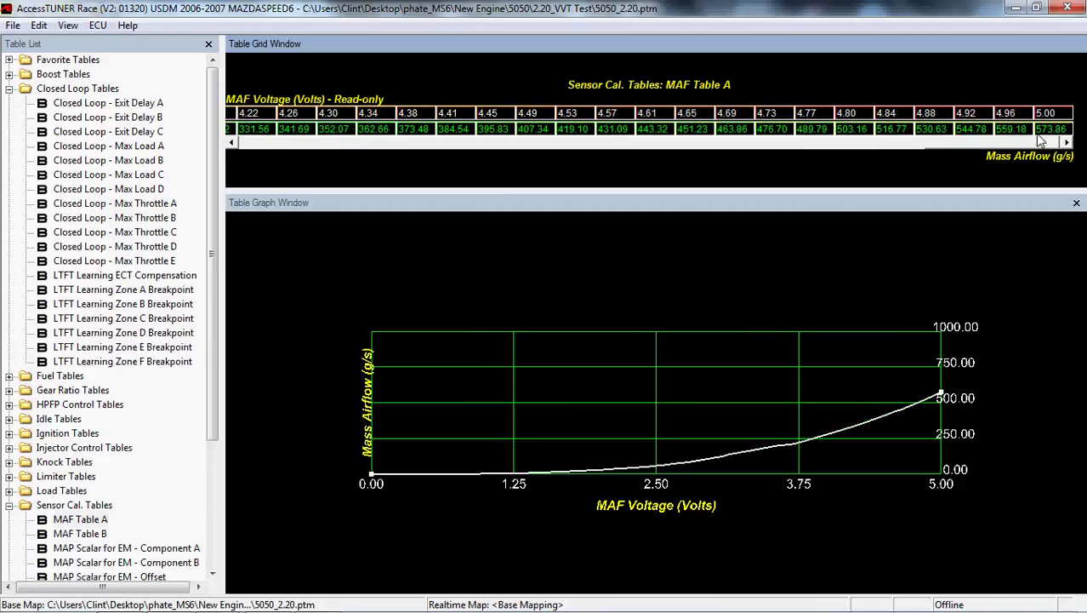
left_click(1053, 132)
left_click_drag(1037, 143, 235, 146)
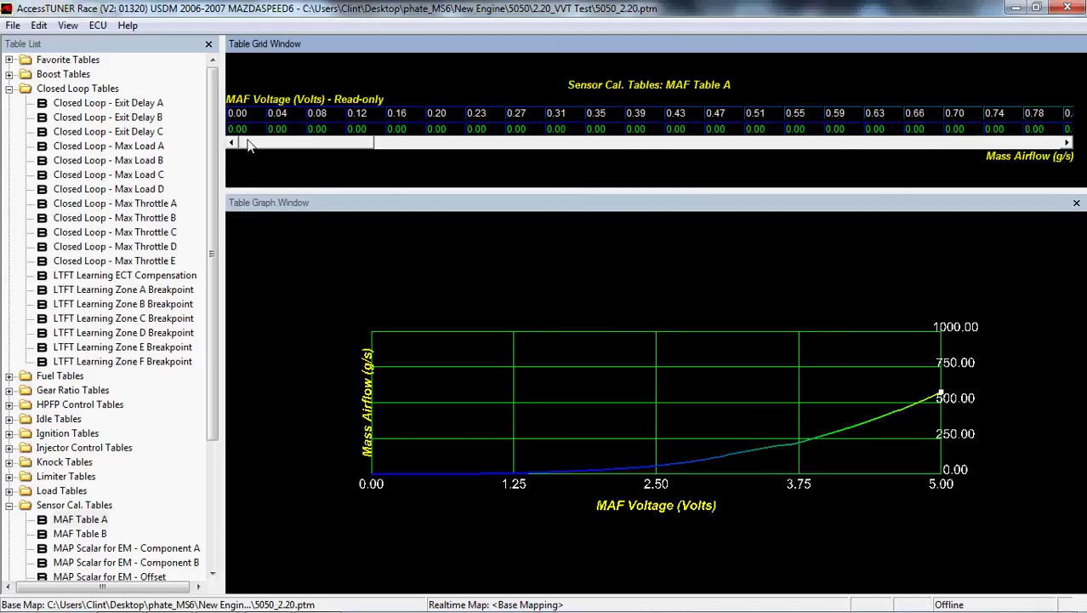
left_click_drag(260, 145, 502, 144)
left_click(553, 114)
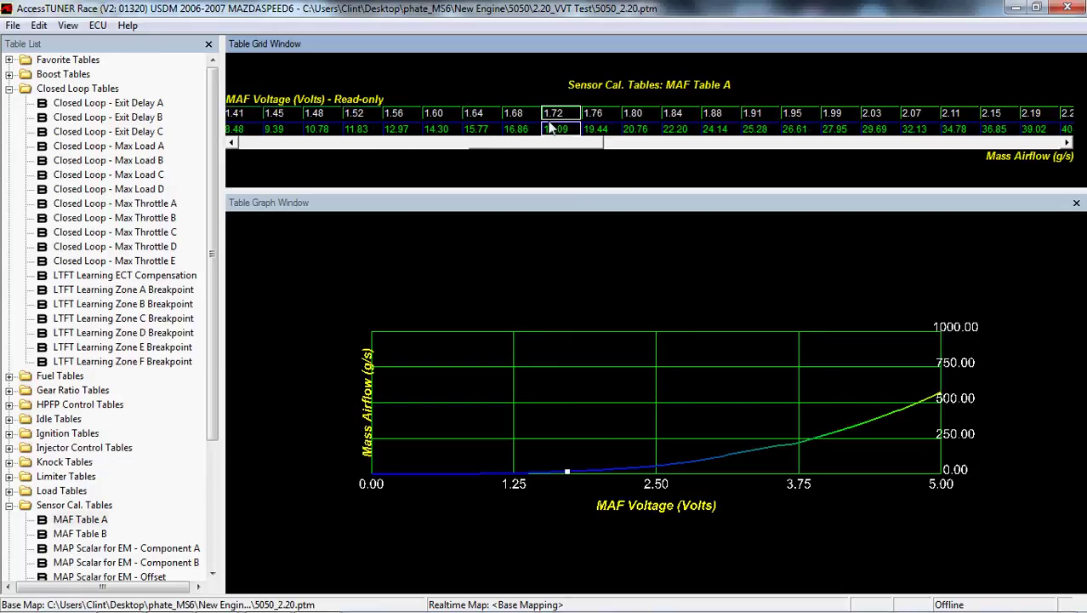
left_click(559, 130)
Open the Zone A and Zone B LTFT breakpoints, reading 5.70 and 18.00 g/s.
left_click(68, 90)
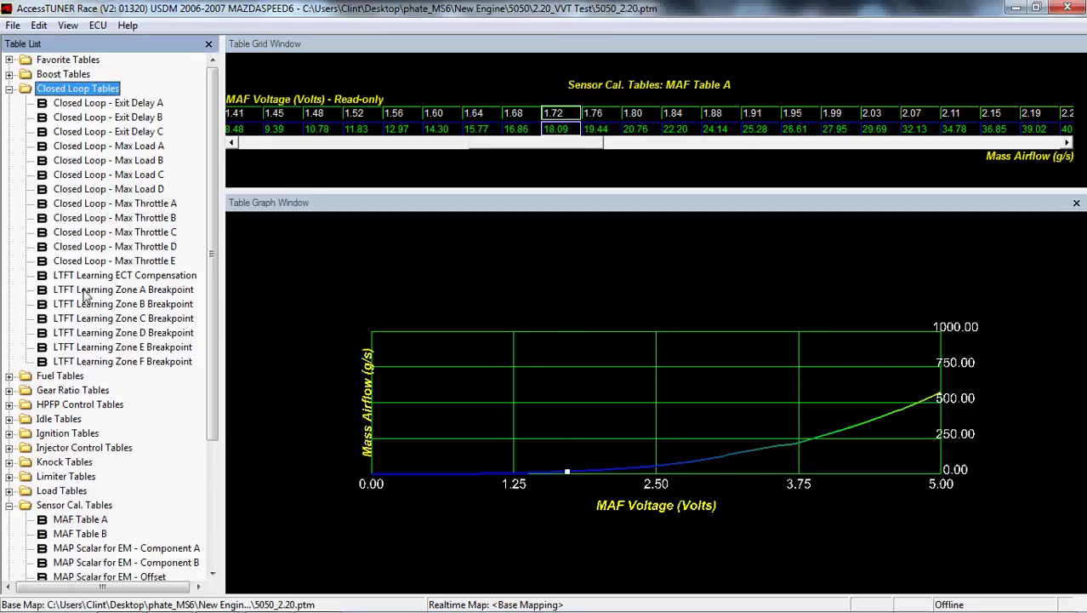
left_click(143, 361)
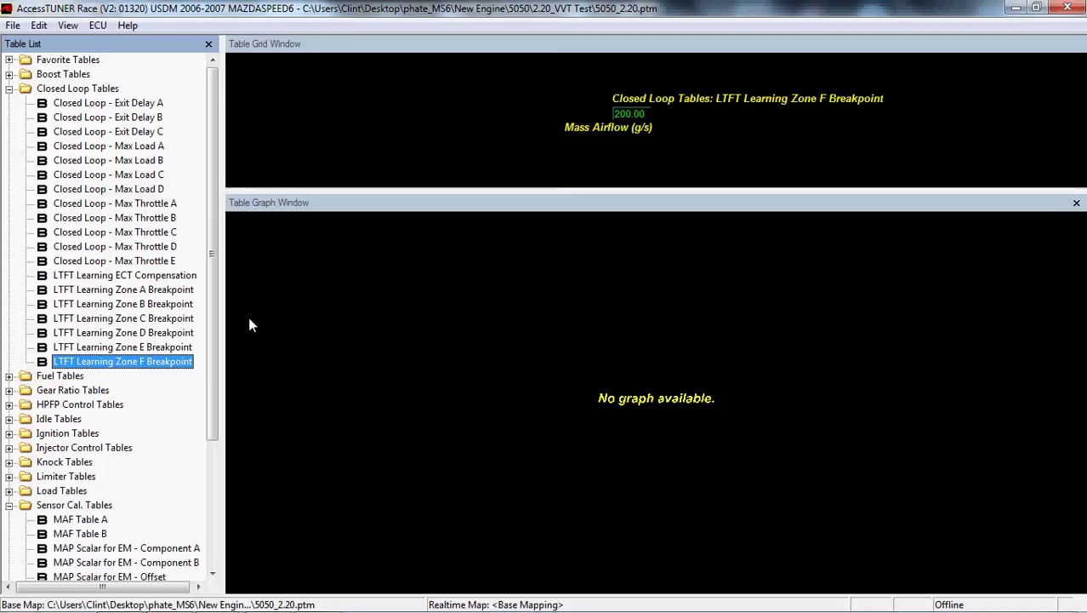
left_click(163, 292)
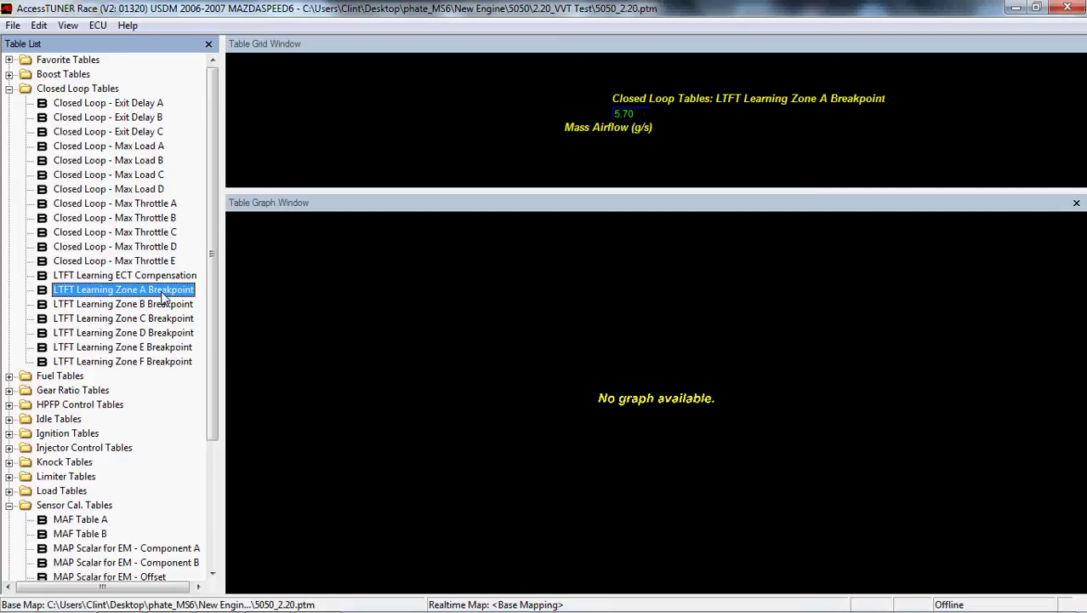
left_click(629, 115)
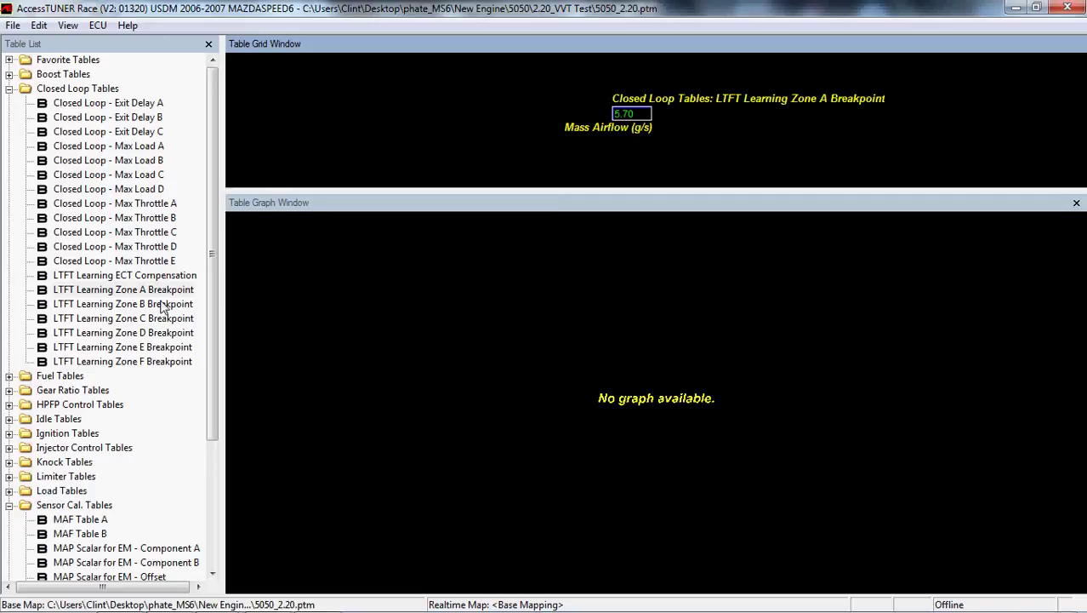
left_click(162, 308)
left_click(633, 117)
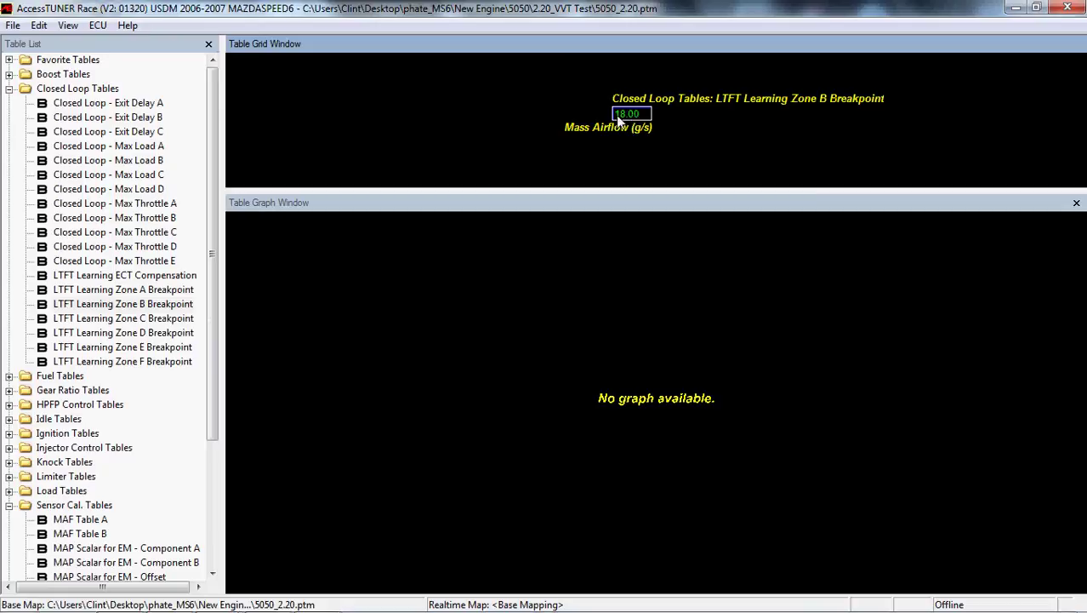
Step through the Zone C, D, E and F breakpoints, then return to Zone A.
left_click(140, 318)
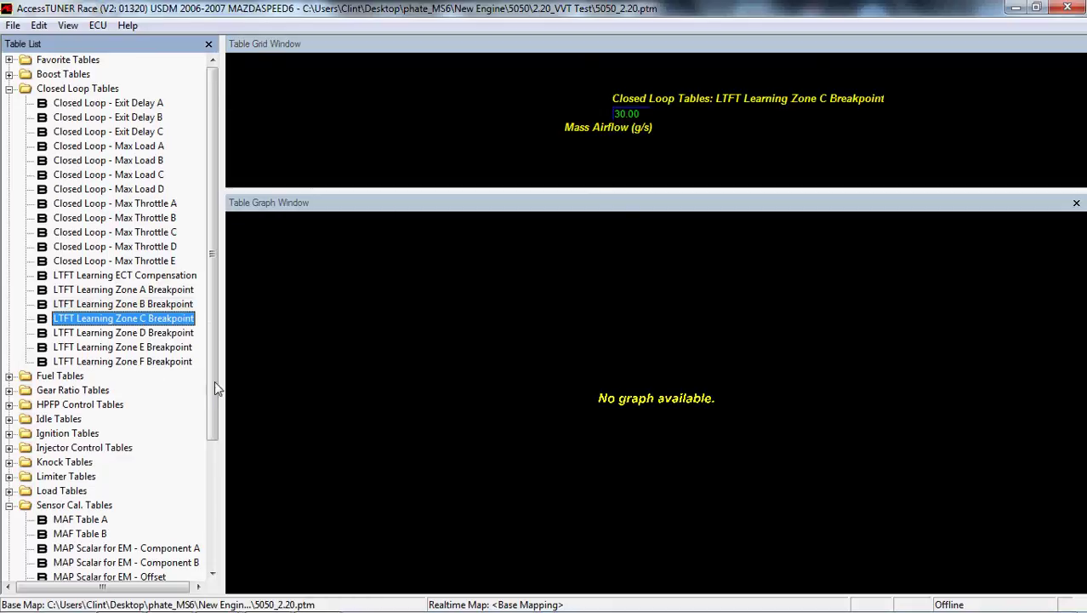
left_click(163, 333)
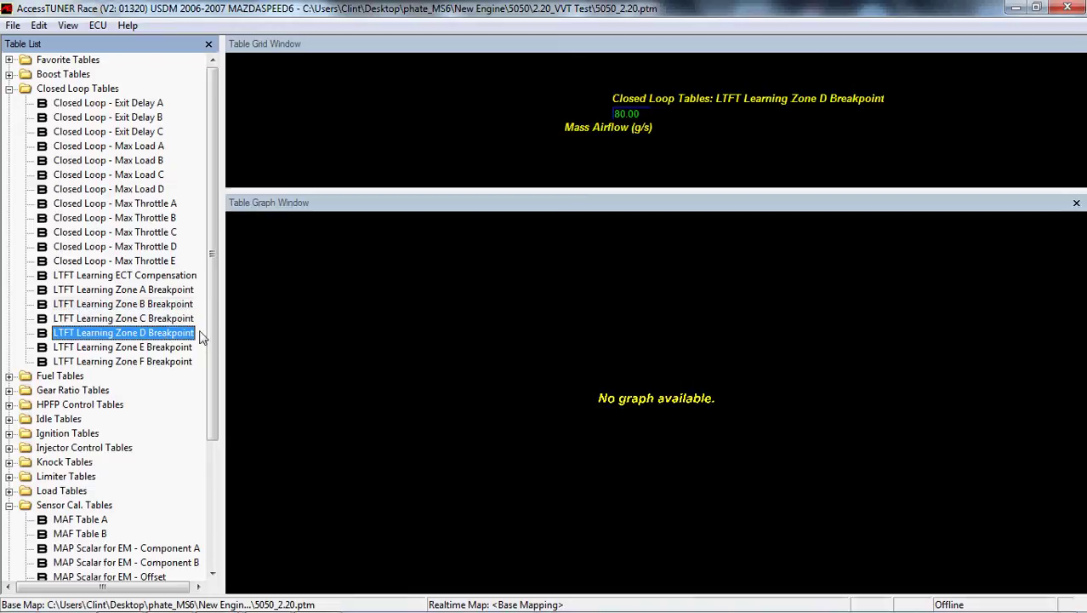
left_click(179, 347)
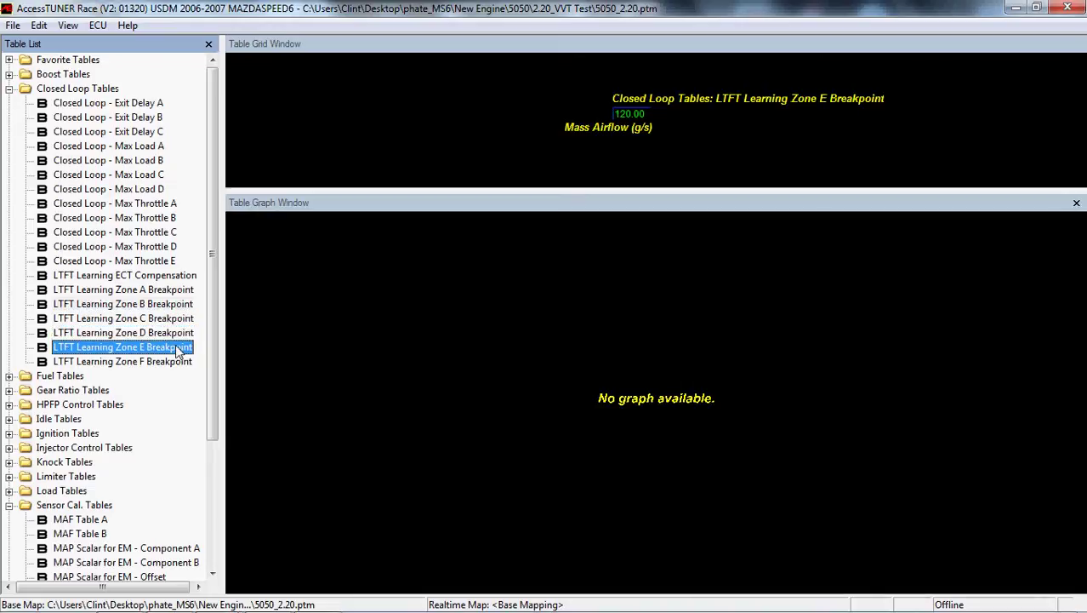
left_click(172, 362)
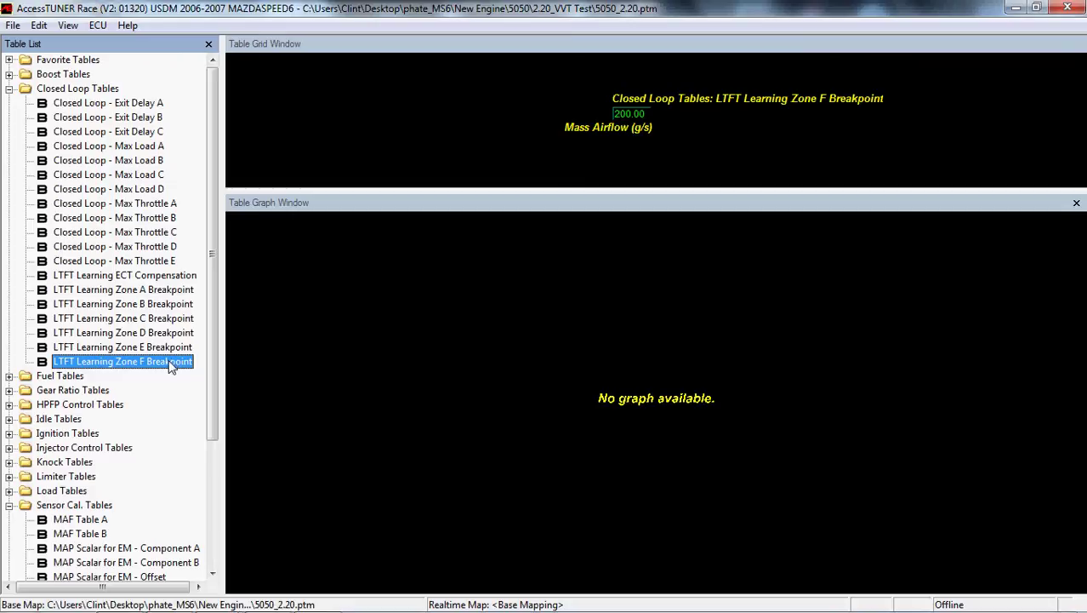
left_click(172, 293)
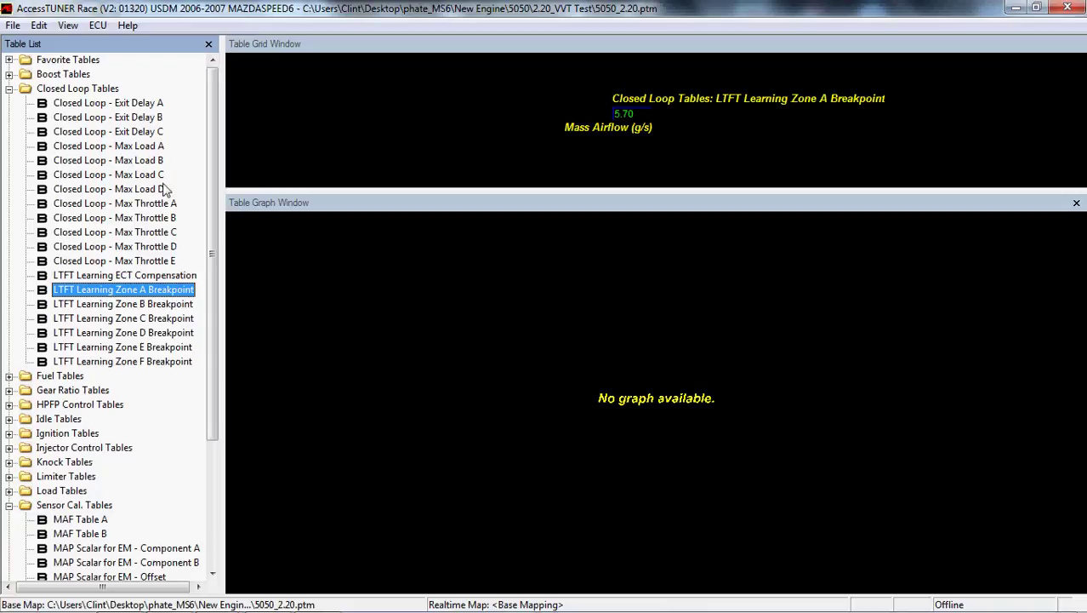
Select the Zone A breakpoint value of 5.70 g/s.
left_click(634, 113)
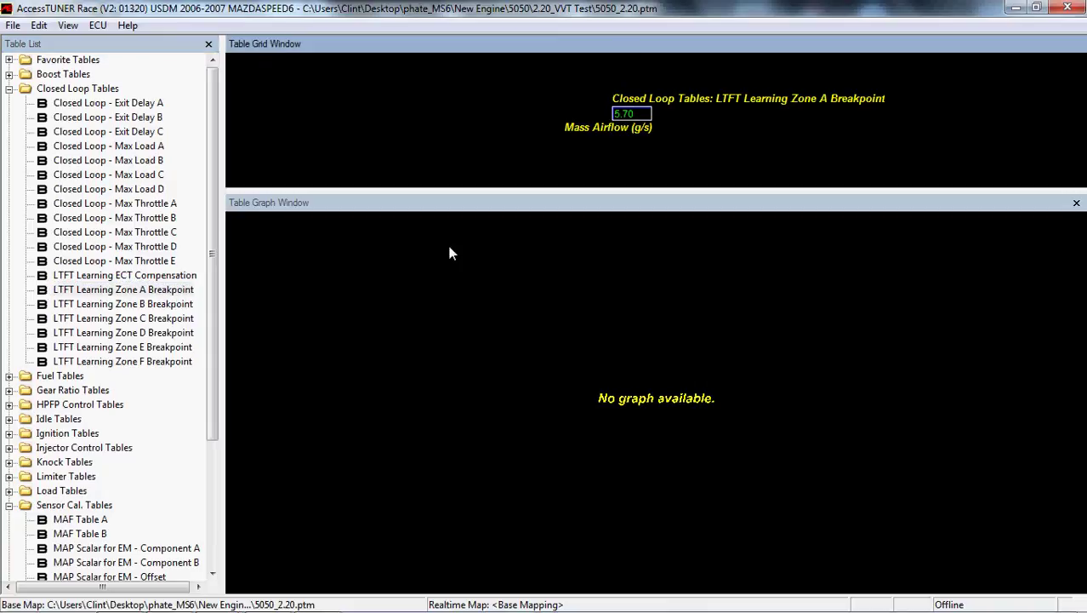
Reopen MAF Table A and select the 1.25 V (5.13 g/s) and 1.29 V (5.77 g/s) points.
left_click(81, 519)
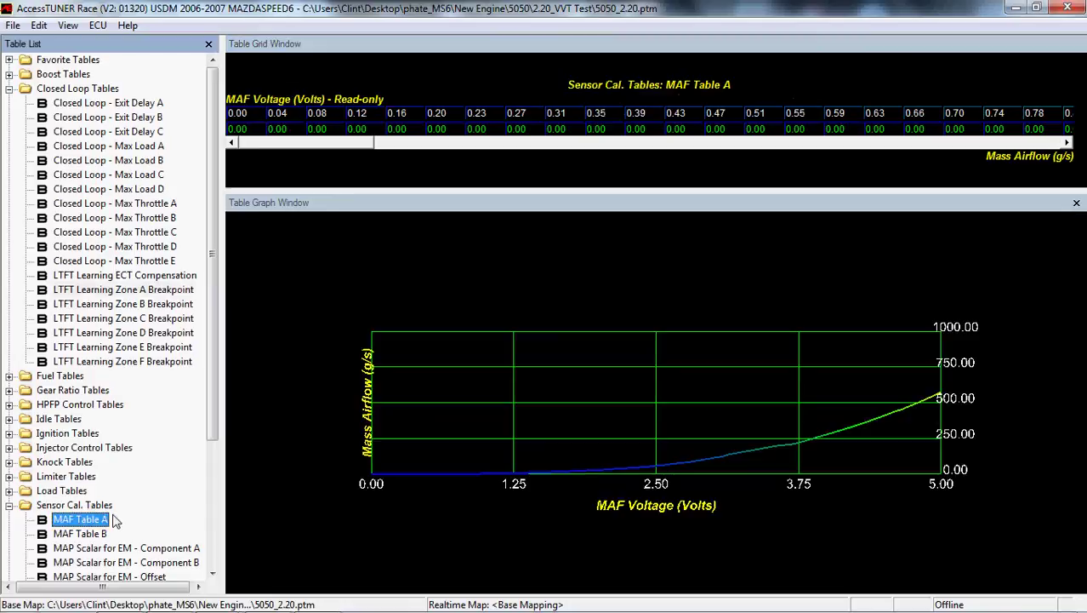
left_click(250, 156)
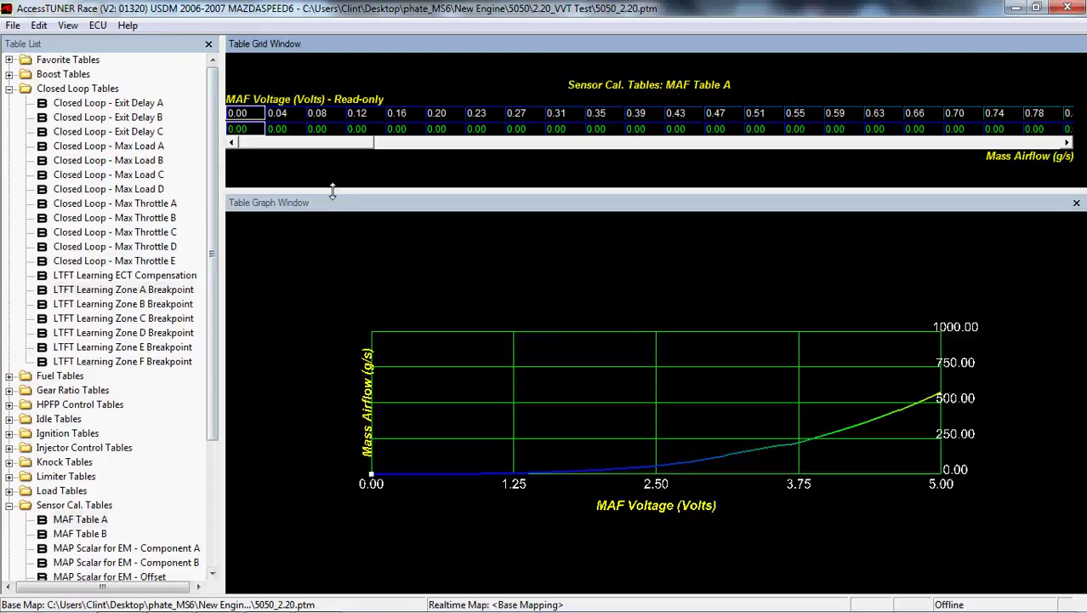
left_click_drag(345, 145, 513, 151)
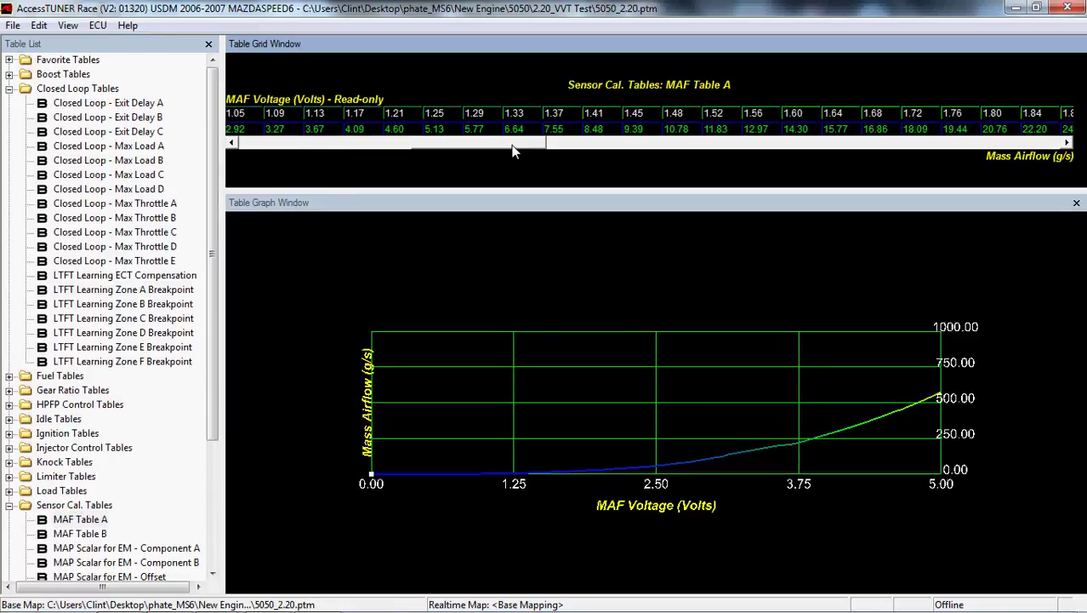
left_click(436, 129, "shift")
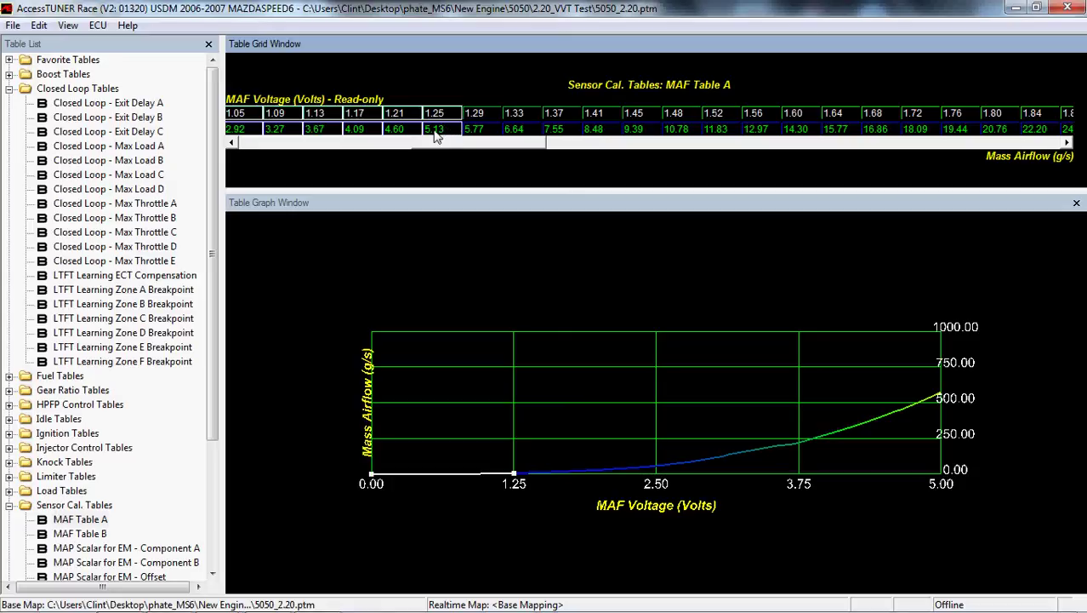
left_click_drag(443, 134, 466, 135)
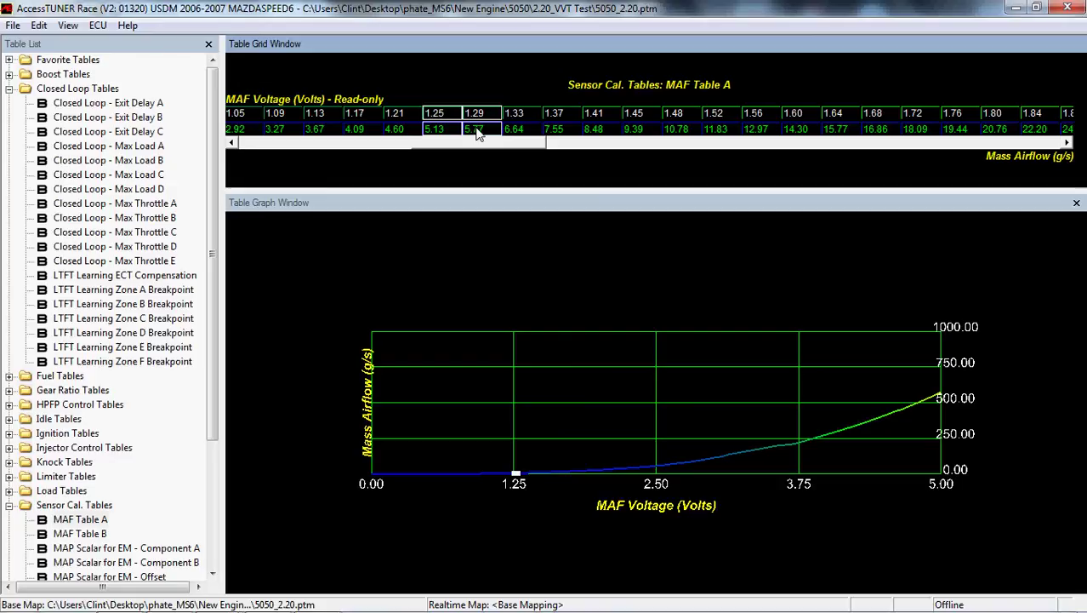
In the datalog1 workbook, select a cell in the log data and show the Insert options.
left_click(120, 599)
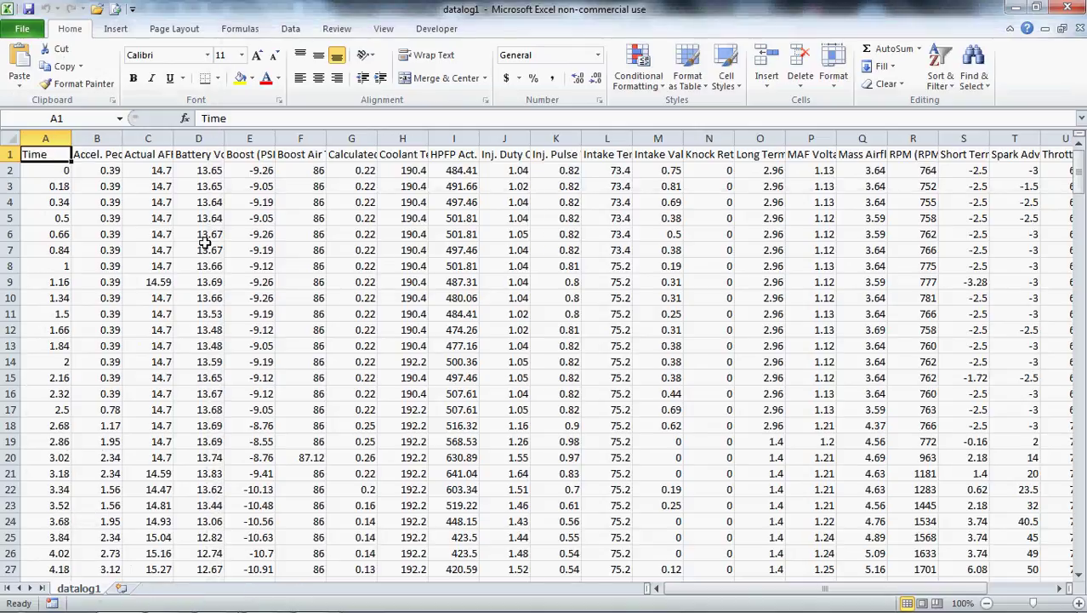
left_click(193, 238)
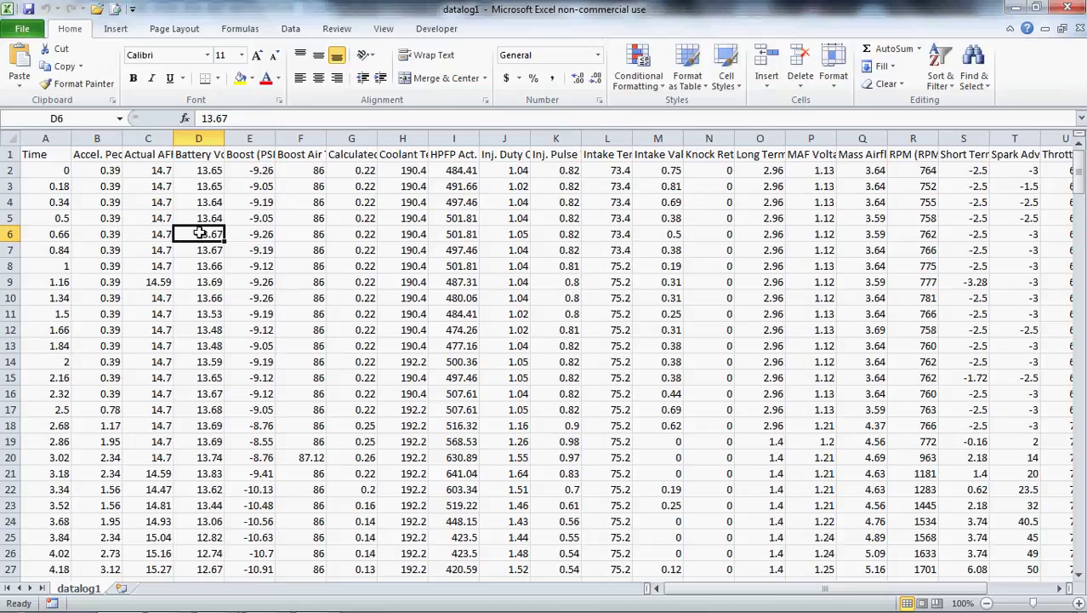
left_click(115, 33)
Create a PivotChart of the log on a new sheet with Time as its axis field.
left_click(26, 82)
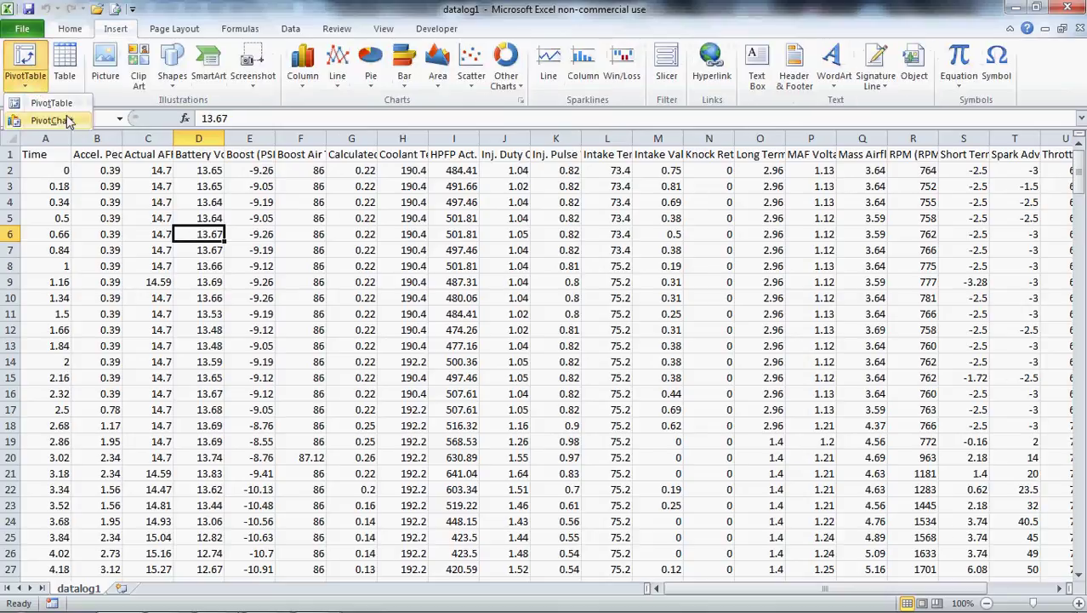
left_click(68, 122)
left_click(559, 390)
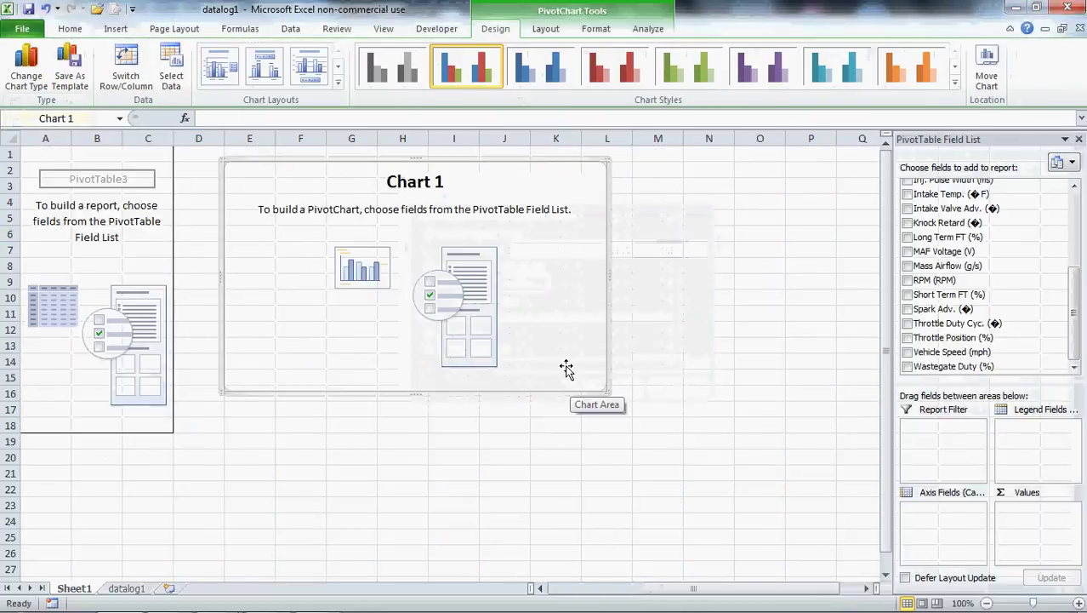
left_click_drag(1075, 279, 1075, 204)
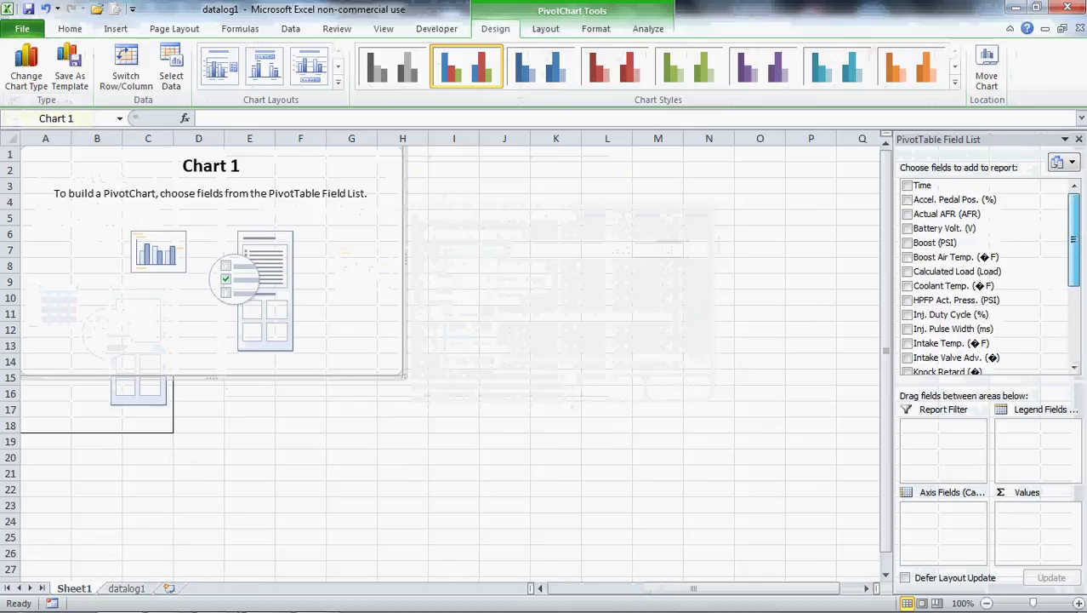
left_click(907, 185)
scroll(936, 255, "down", 1)
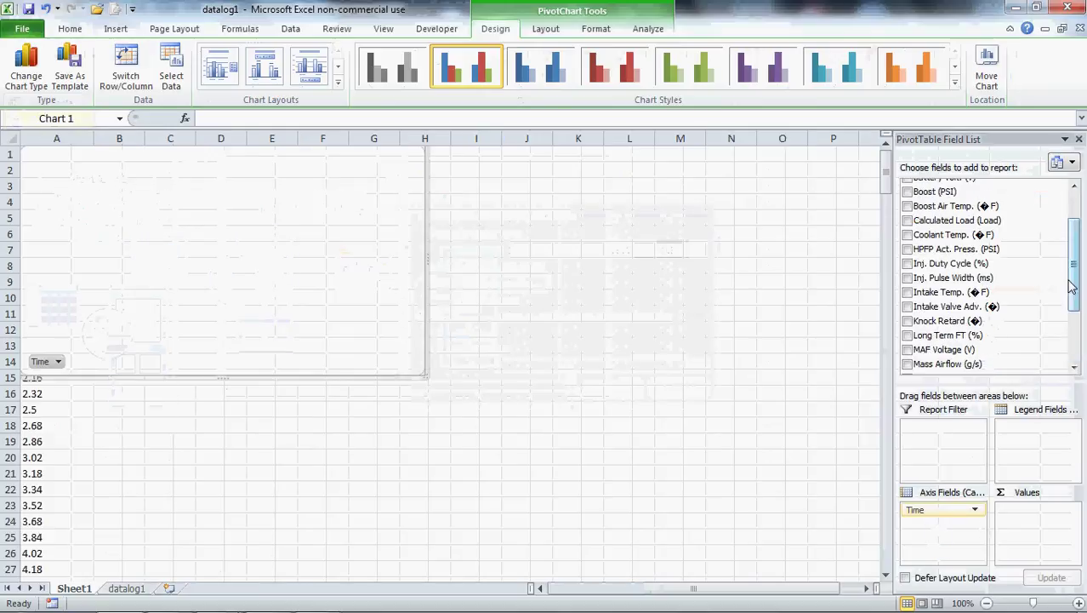
left_click_drag(1079, 311, 1078, 370)
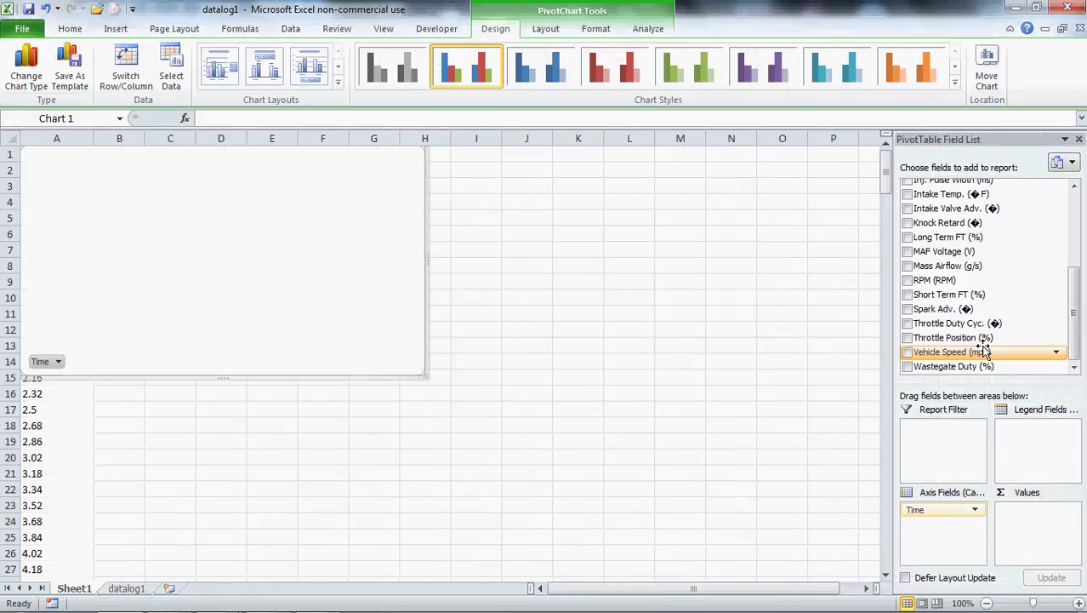
Add Sum of RPM and Vehicle Speed as values, make it a line chart, and delete the title.
left_click_drag(934, 280, 1031, 529)
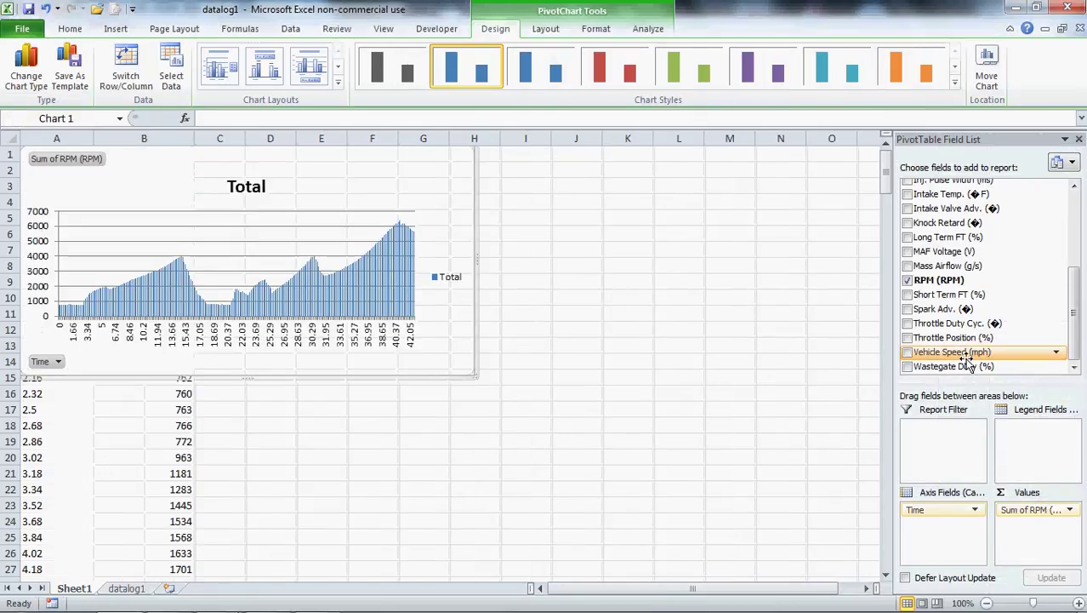
left_click(953, 351)
left_click(25, 75)
left_click(454, 370)
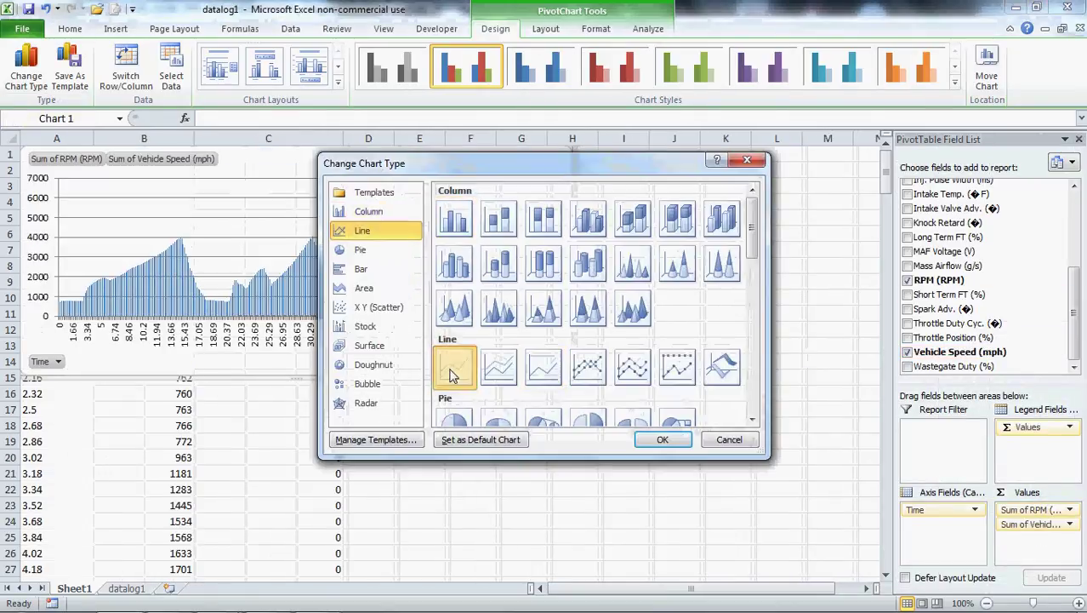
double_click(453, 374)
left_click(284, 192)
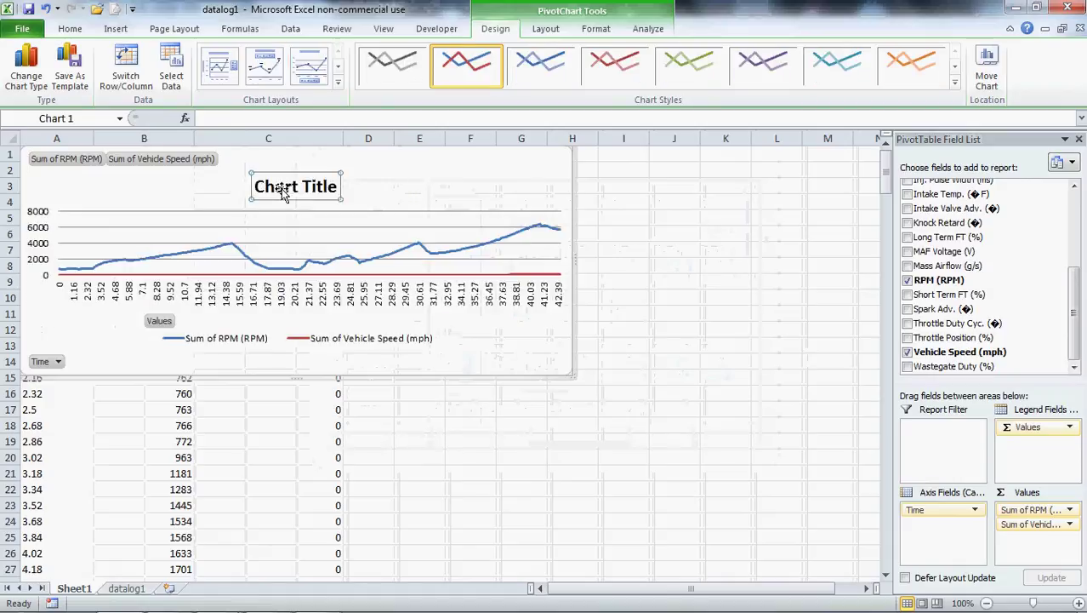
key("Delete")
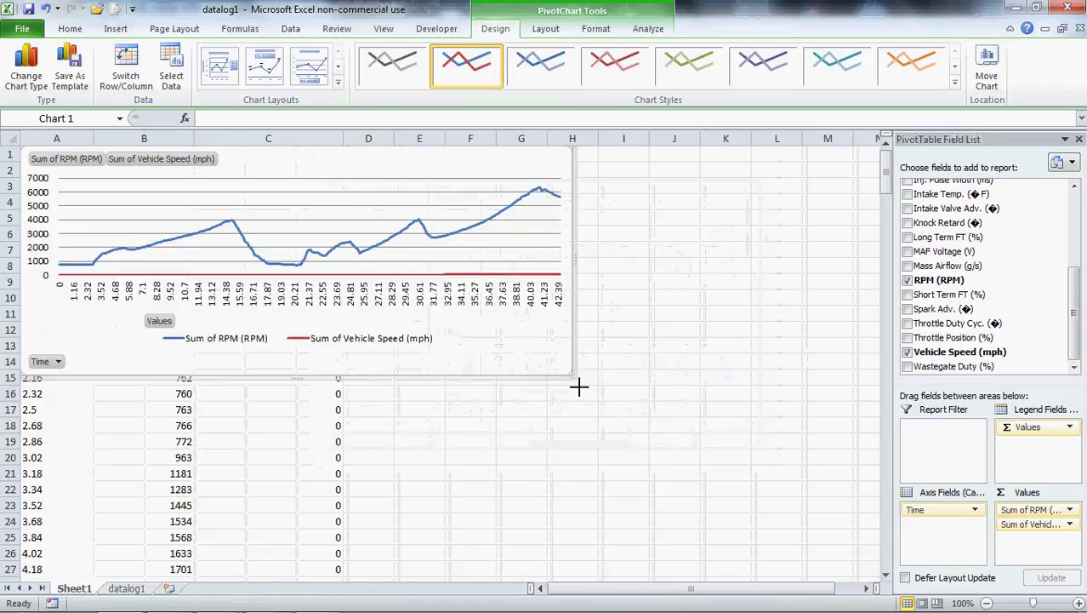
Enlarge the chart and plot the Vehicle Speed series on a secondary axis.
left_click_drag(579, 387, 776, 502)
left_click(629, 401)
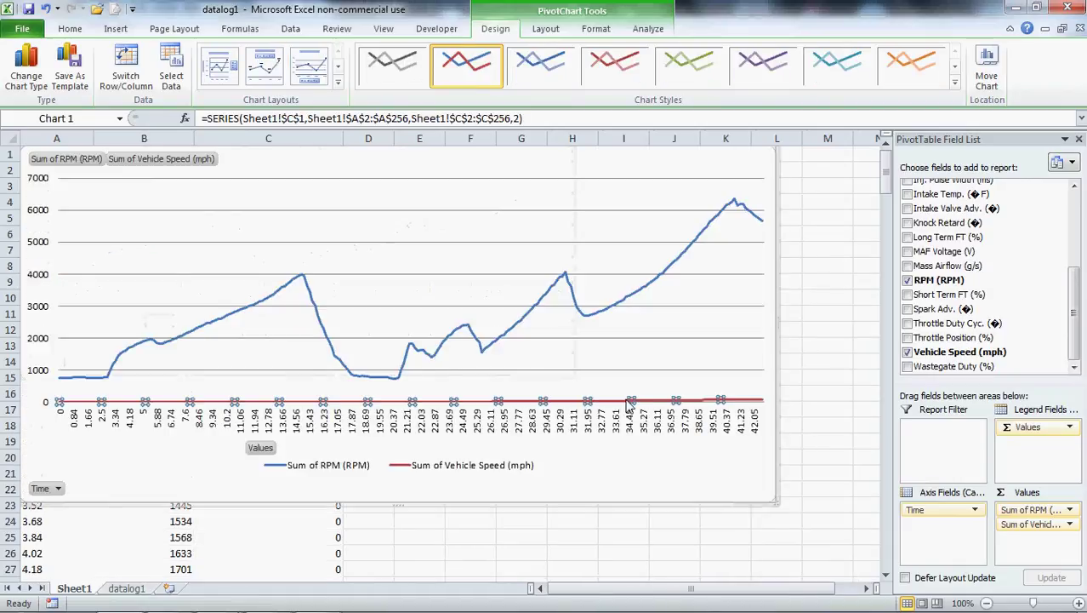
right_click(628, 401)
left_click(685, 563)
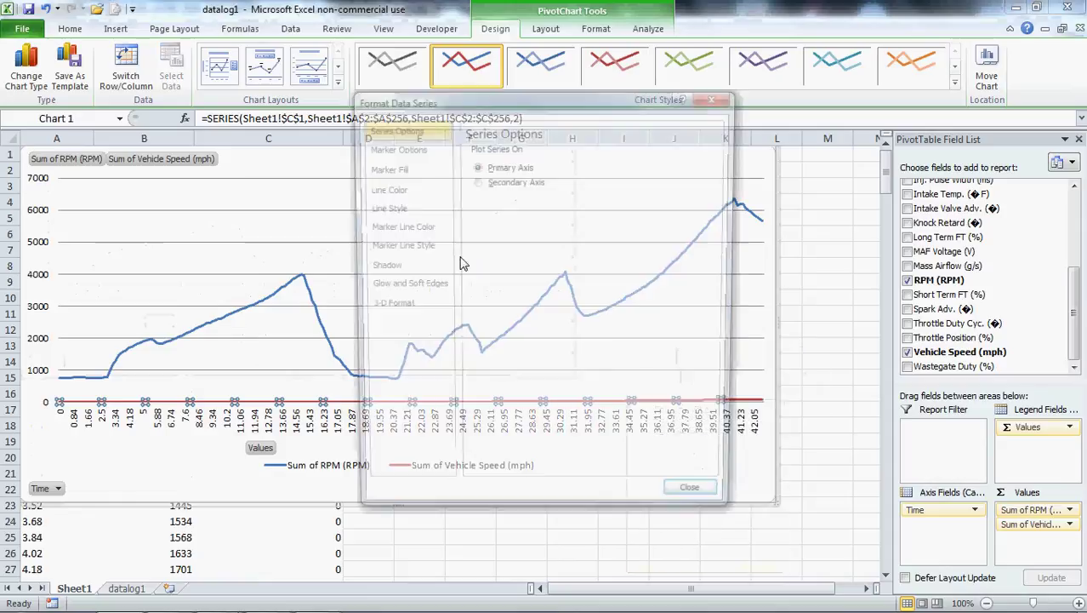
left_click(504, 184)
left_click(715, 502)
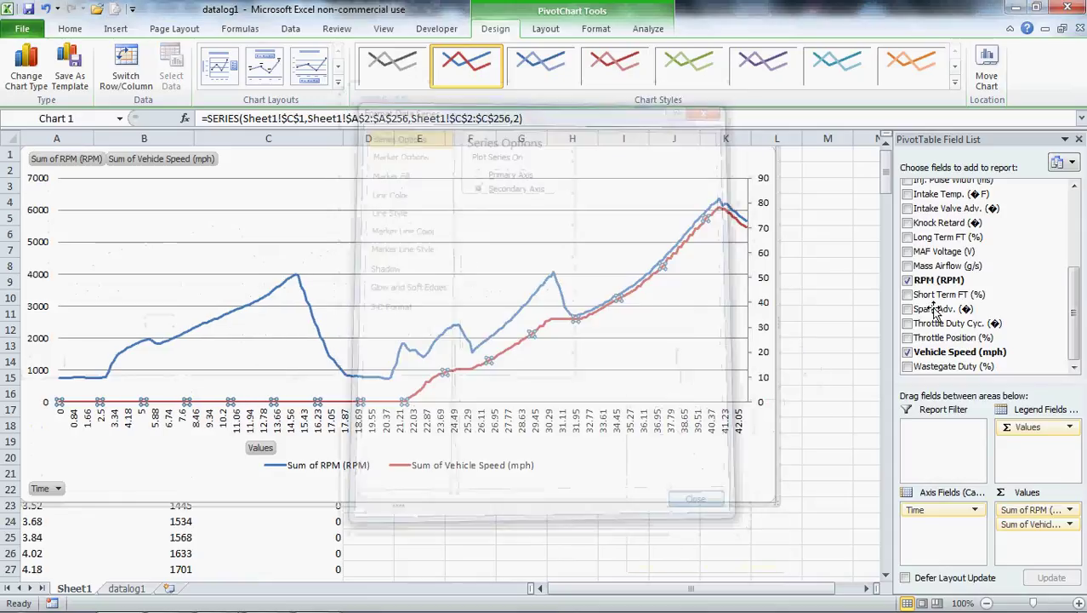
left_click(103, 401)
Read RPM and Vehicle Speed values across the chart, up to 78.29 mph at 40.87.
left_click(184, 390)
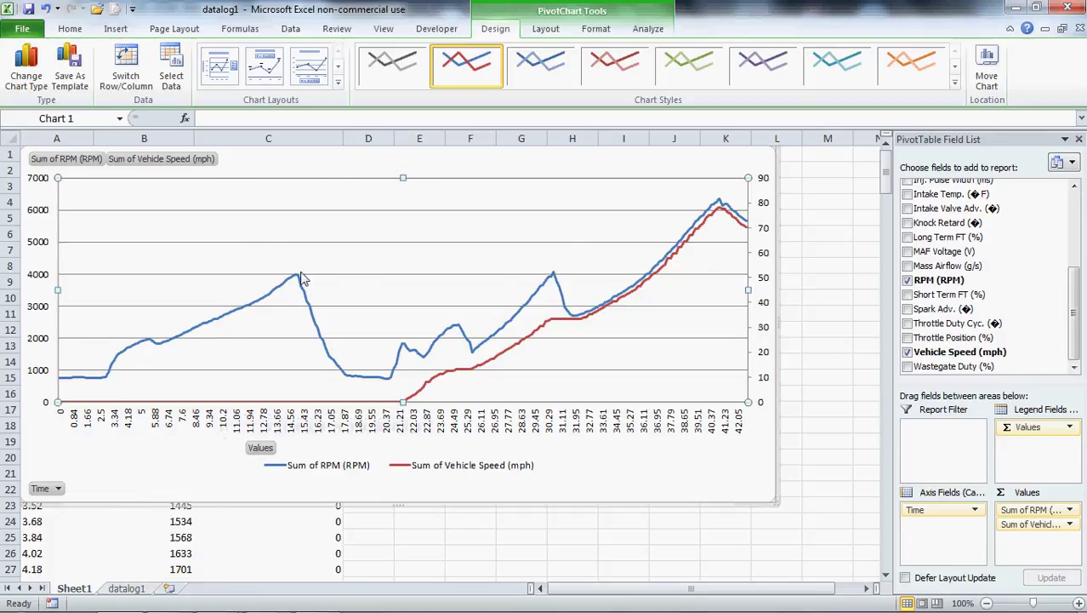
mouse_move(299, 277)
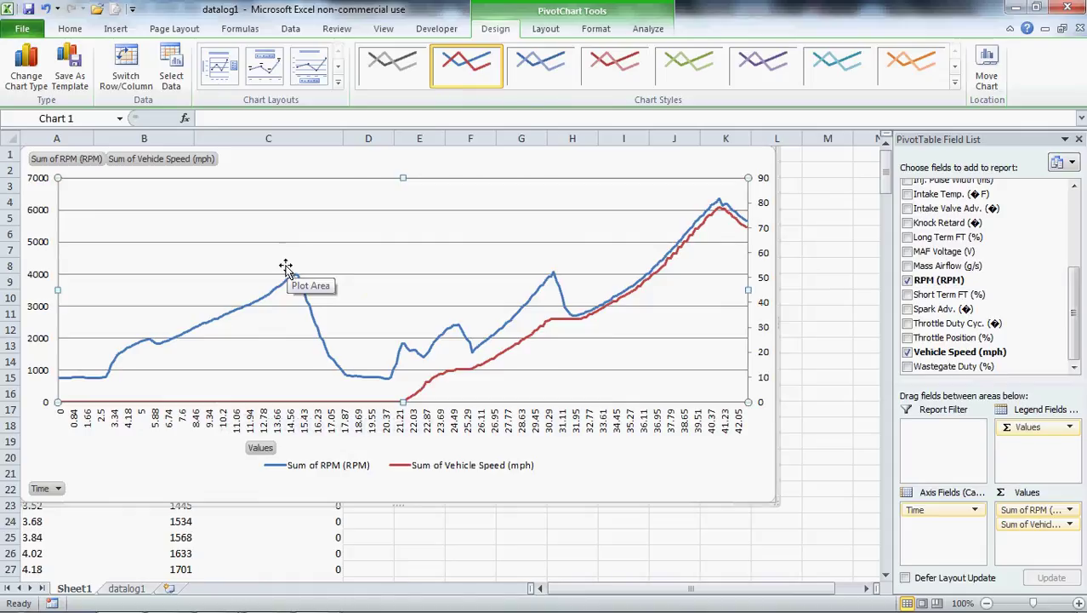
mouse_move(382, 376)
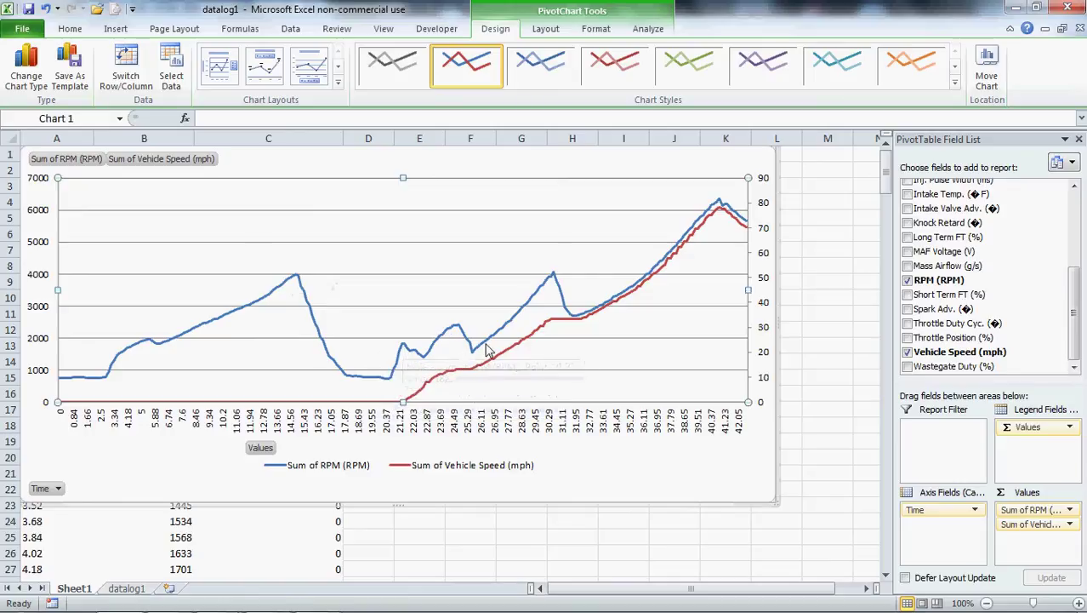
mouse_move(552, 278)
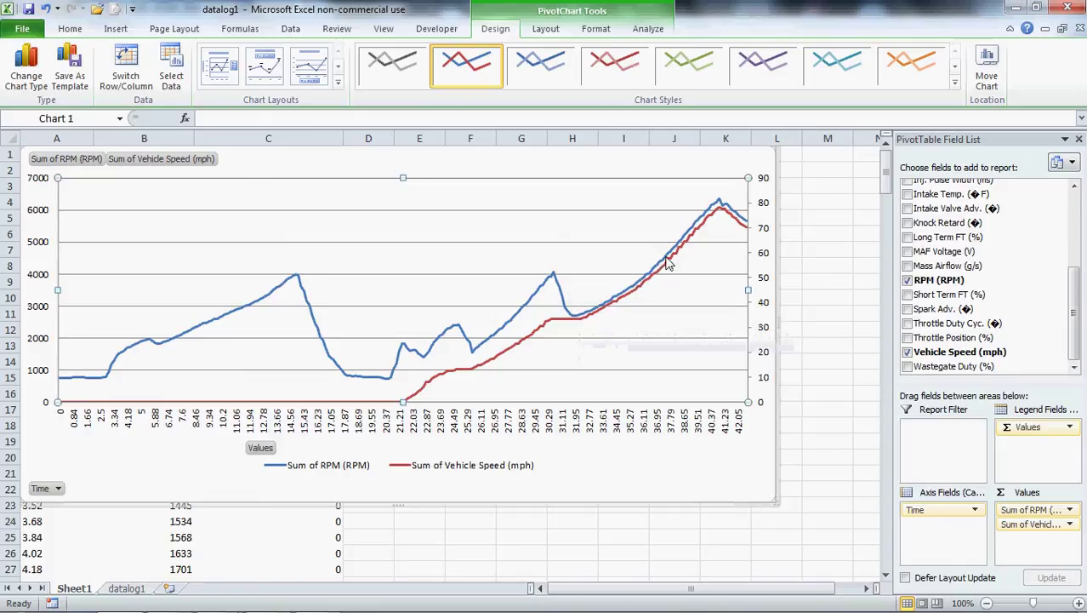
mouse_move(661, 264)
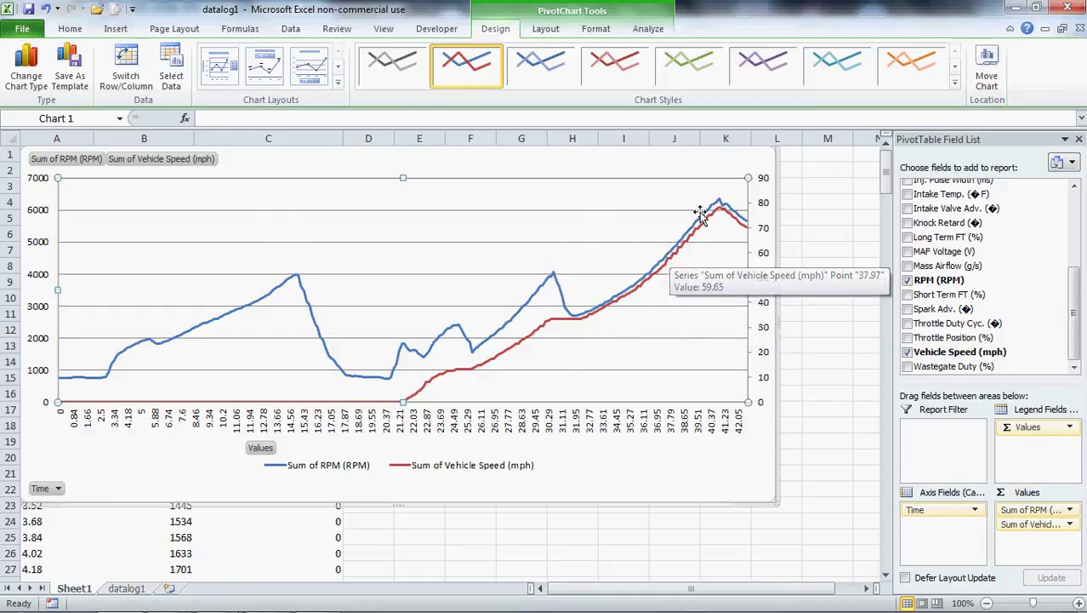
mouse_move(719, 211)
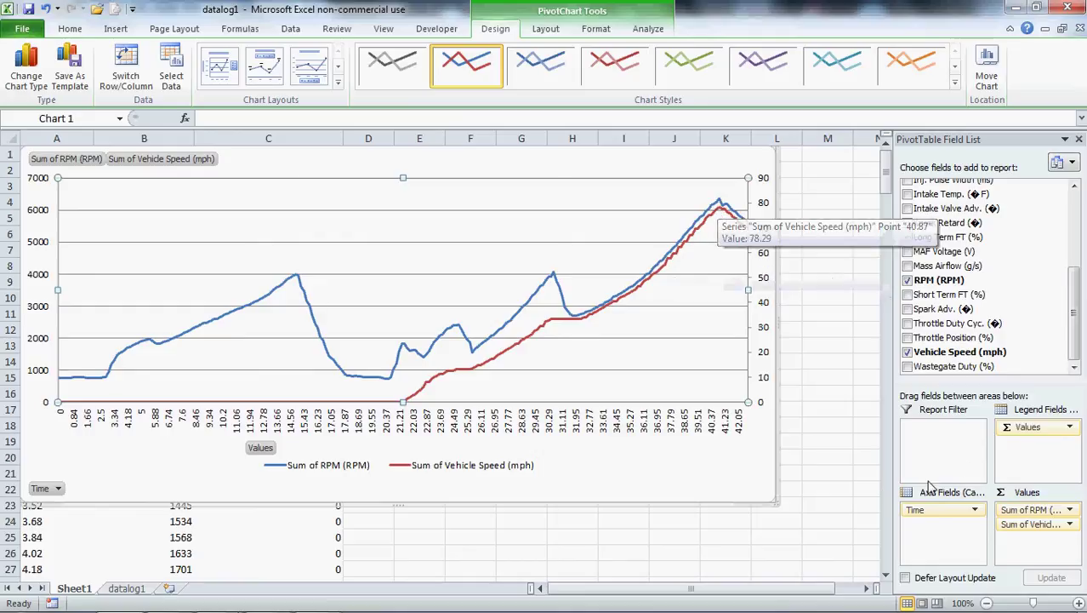
Replace Sum of RPM with Sum of Boost (PSI), which peaks at 17.14 psi near 38.81.
left_click_drag(1019, 511, 1035, 477)
scroll(982, 221, "up", 5)
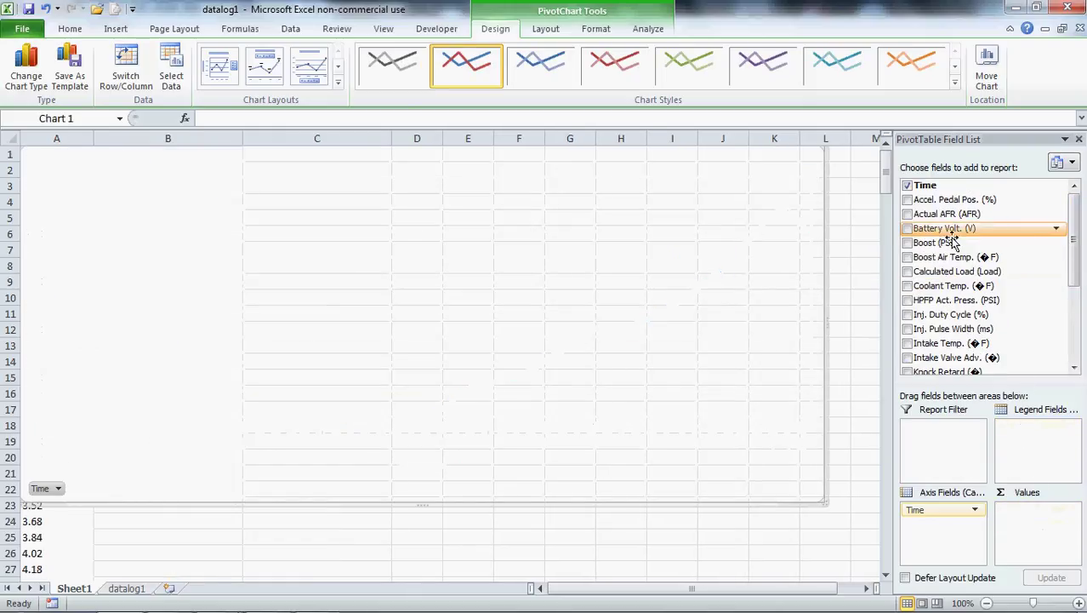
left_click_drag(949, 240, 1029, 515)
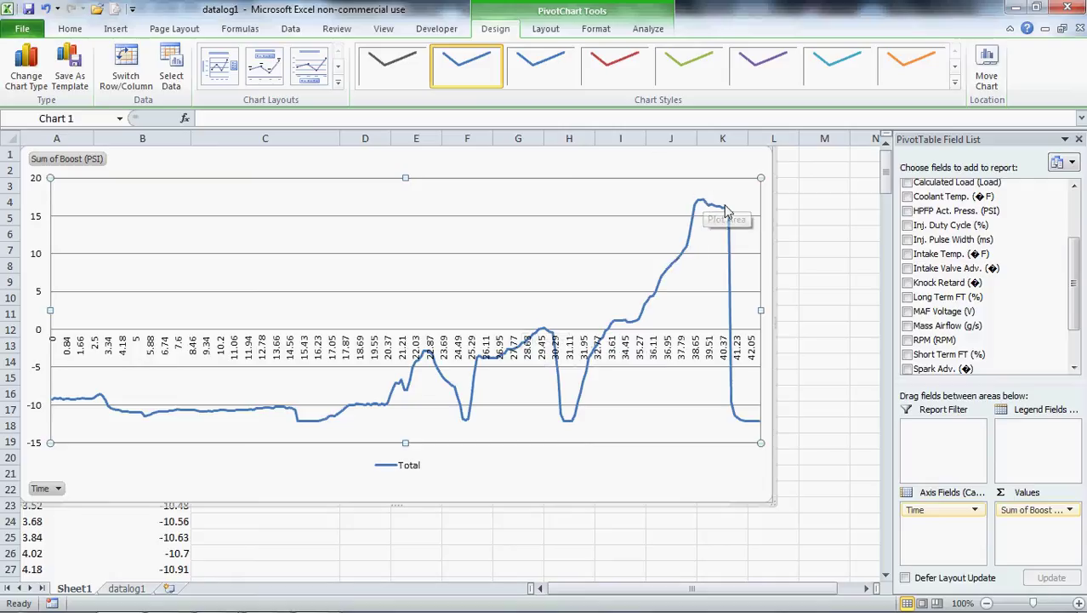
mouse_move(703, 207)
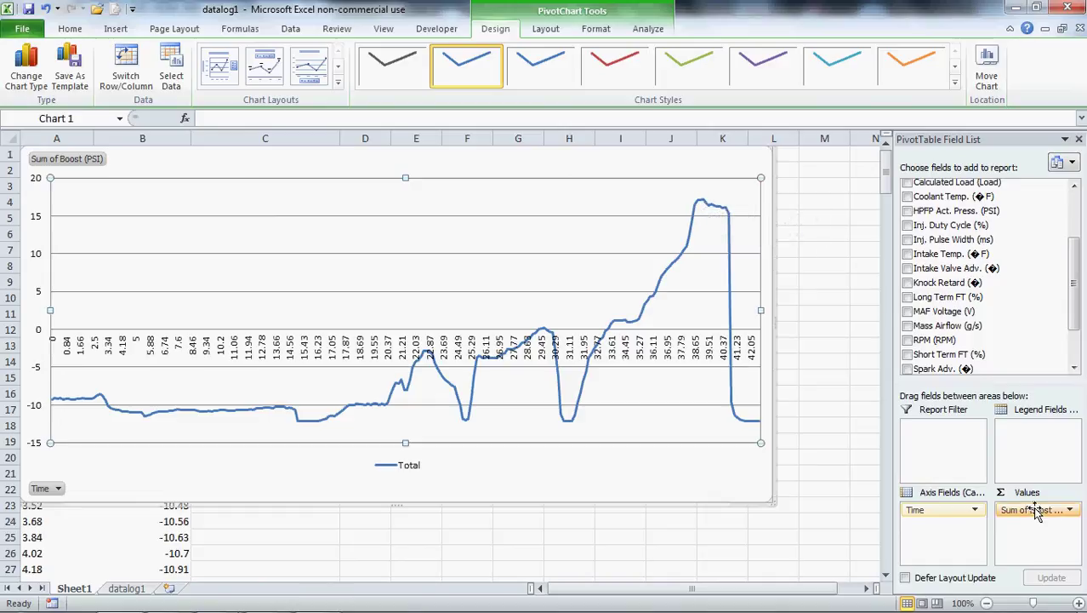
Replace Sum of Boost with Mass Airflow in the chart values and inspect its plotted points.
left_click_drag(1036, 510, 970, 319)
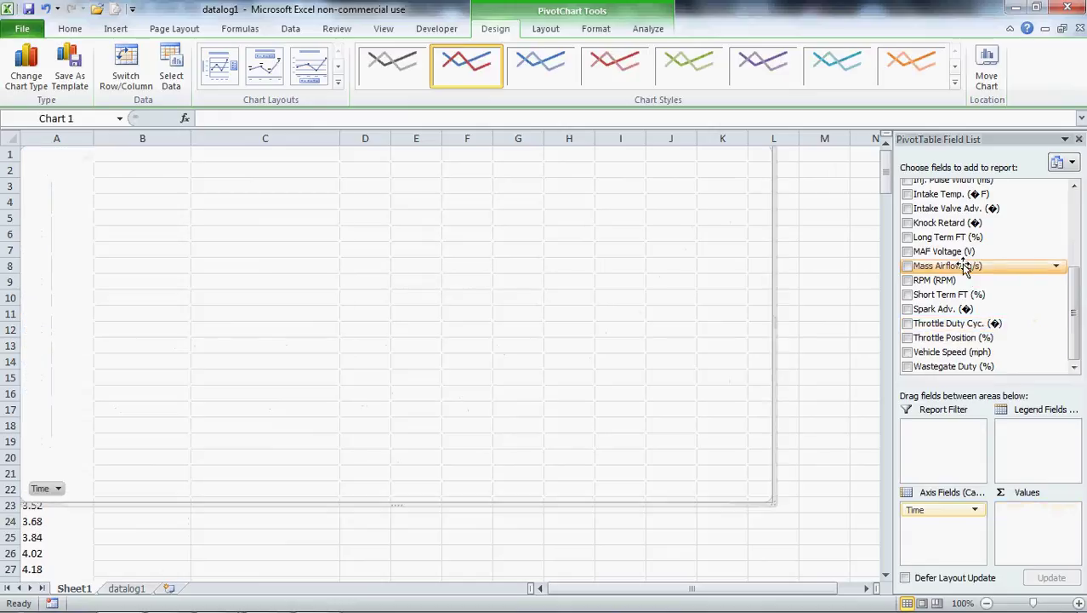
left_click_drag(966, 268, 1025, 521)
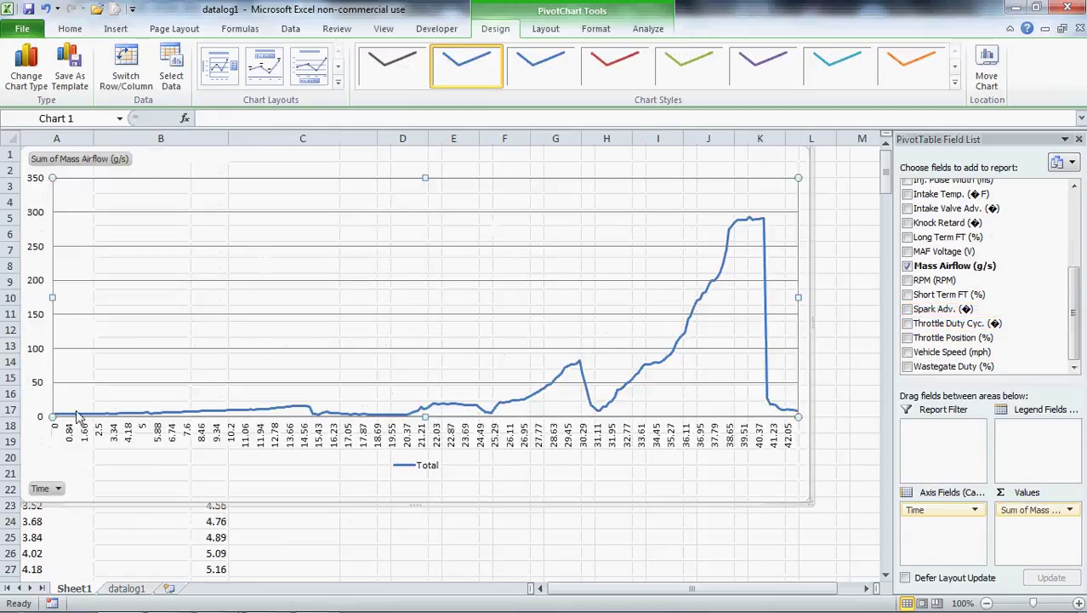
mouse_move(60, 417)
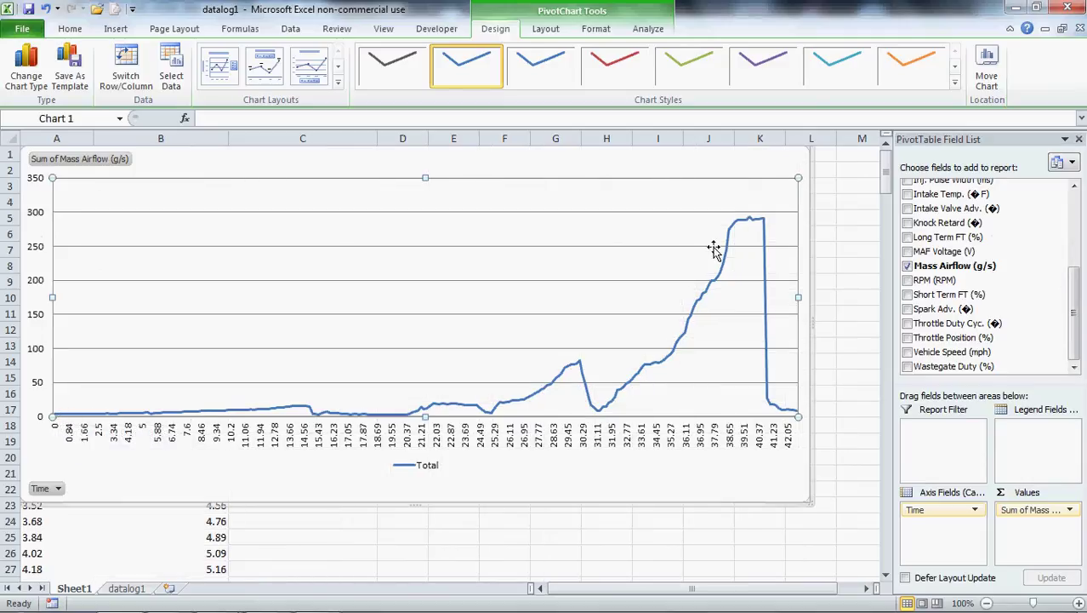
mouse_move(748, 226)
Put Mass Airflow on the chart axis in place of Time and add Long Term FT (%) to Values.
left_click_drag(1034, 509, 1055, 266)
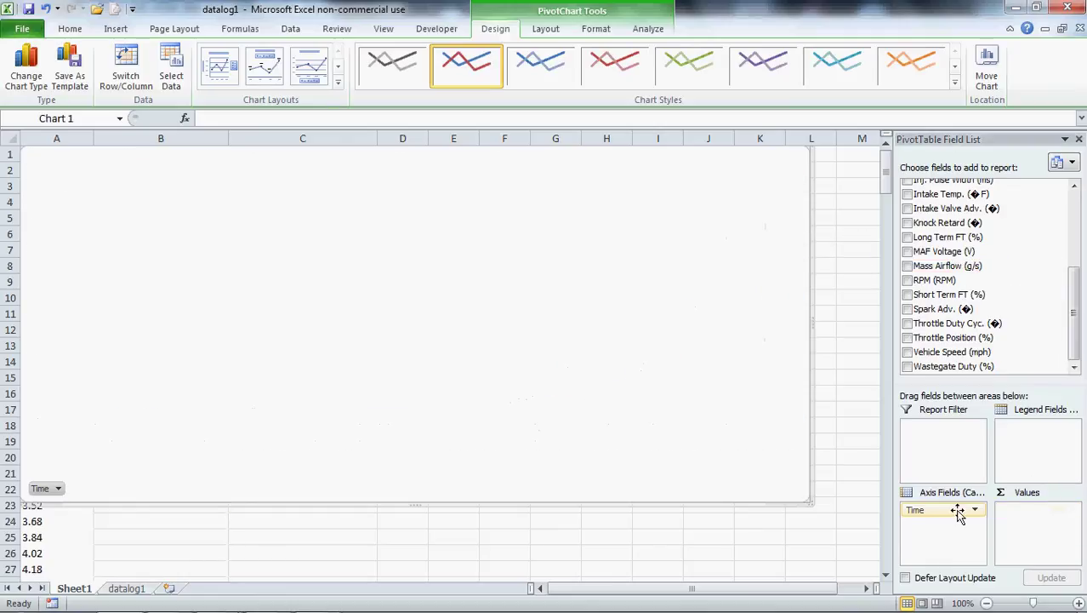
left_click_drag(959, 510, 1068, 243)
left_click(1076, 237)
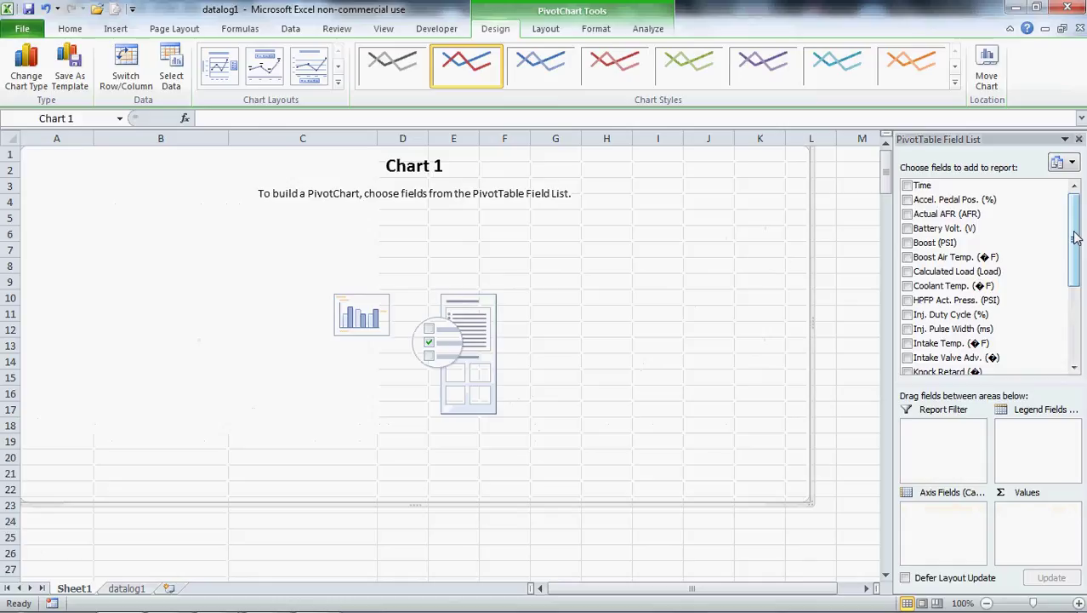
left_click_drag(1076, 237, 1076, 319)
left_click_drag(944, 308, 908, 511)
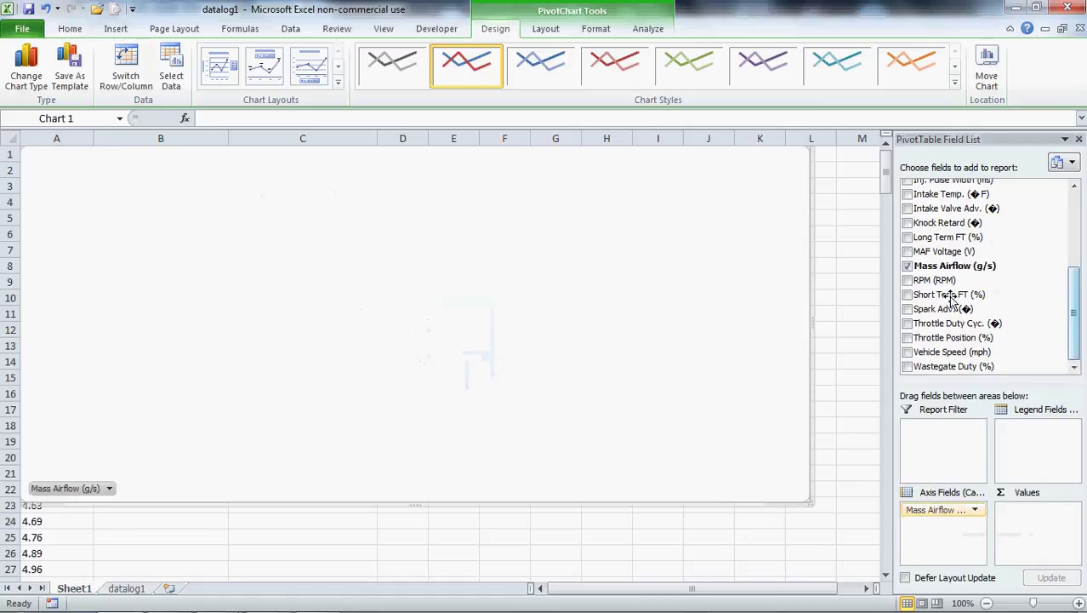
left_click_drag(932, 266, 1021, 541)
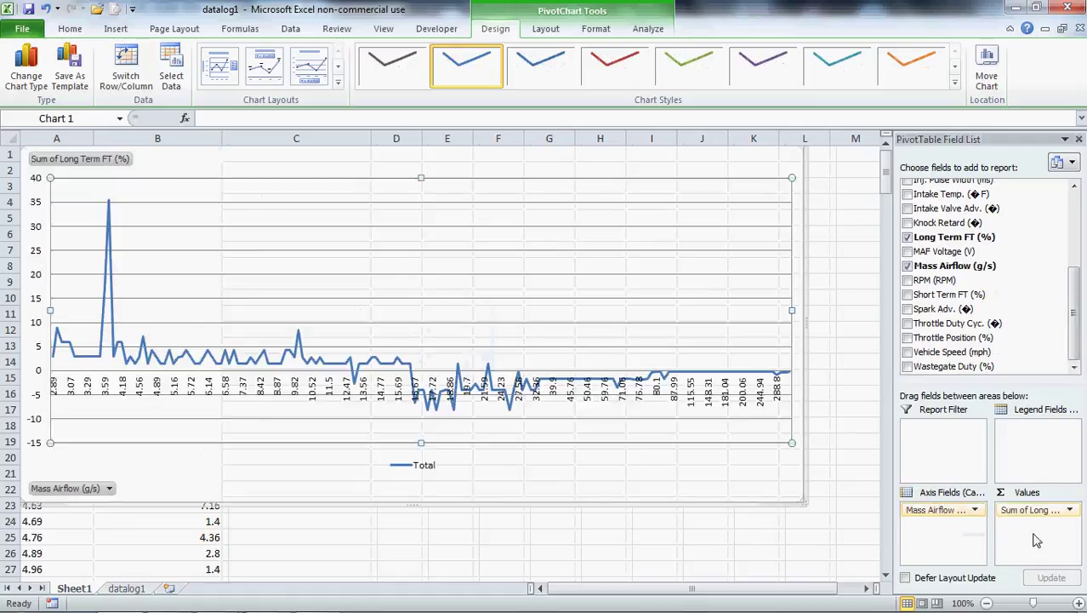
Summarize the Long Term FT (%) value as an Average instead of a Sum.
left_click(1070, 508)
left_click(1069, 497)
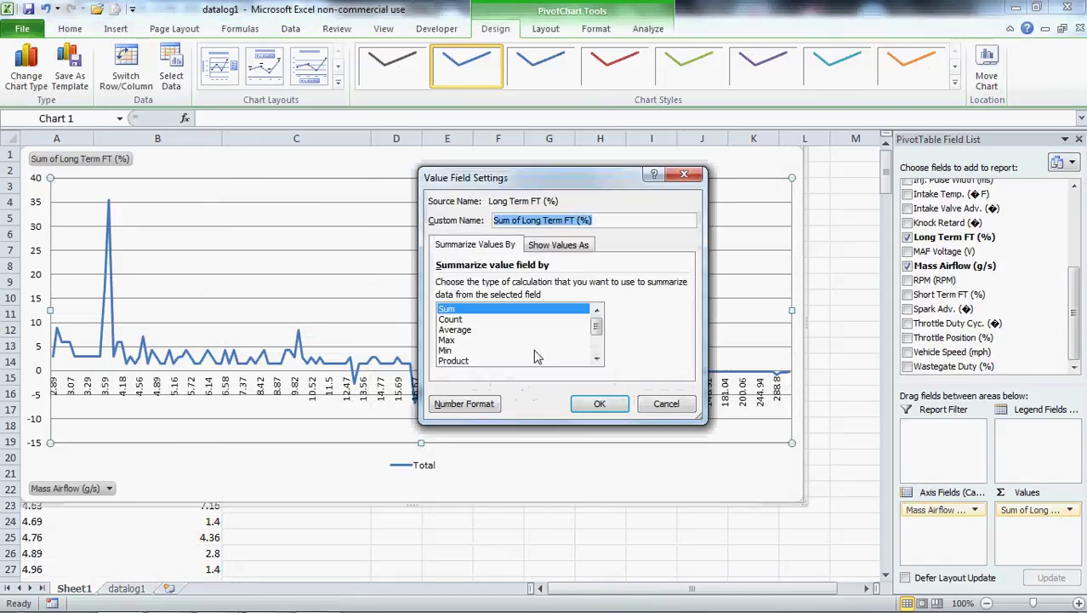
left_click(455, 340)
left_click(455, 329)
left_click(598, 404)
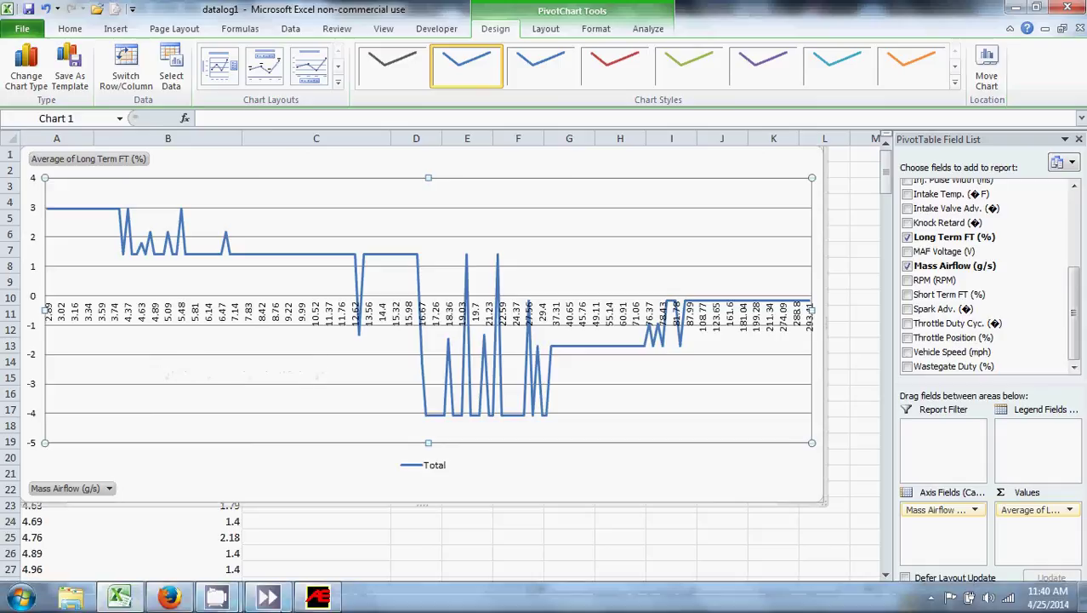
In AccessTUNER, open the LTFT Learning Zone A Breakpoint table and select its 5.70 g/s value.
left_click(318, 596)
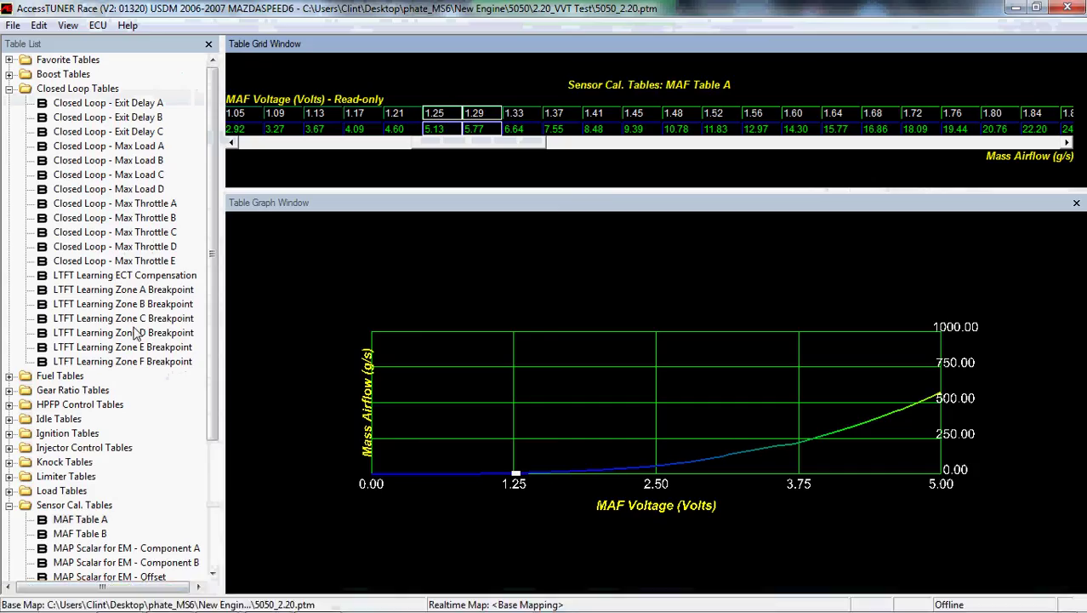
left_click(182, 291)
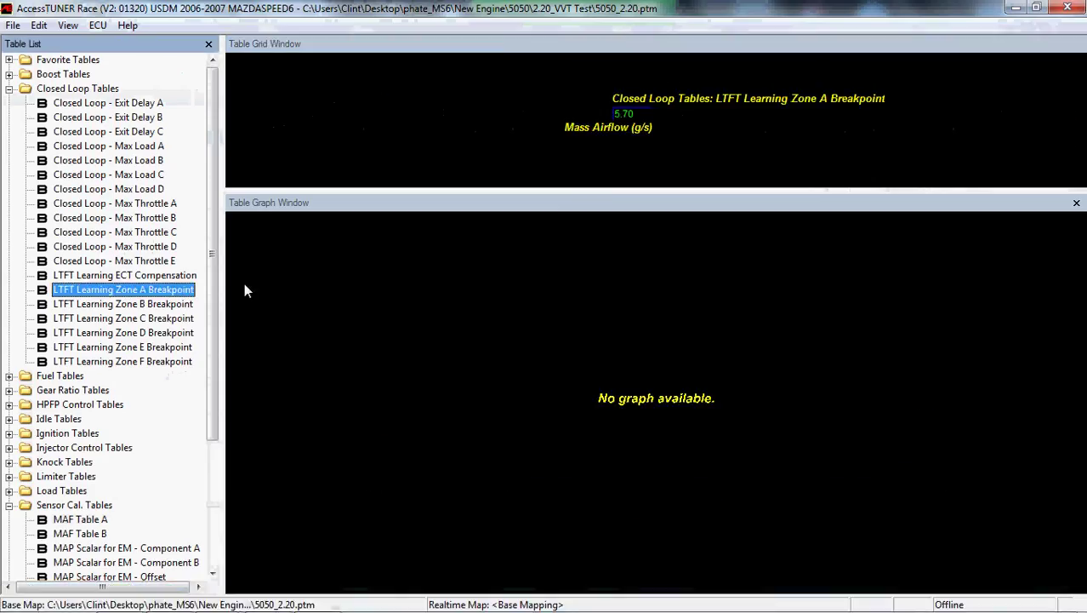
left_click(631, 116)
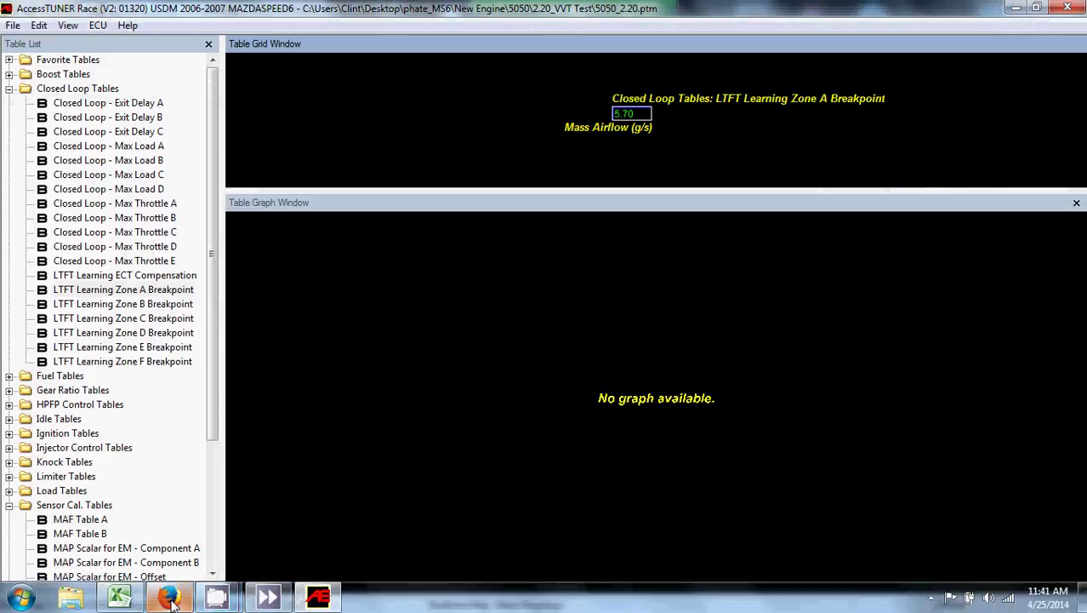
mouse_move(170, 598)
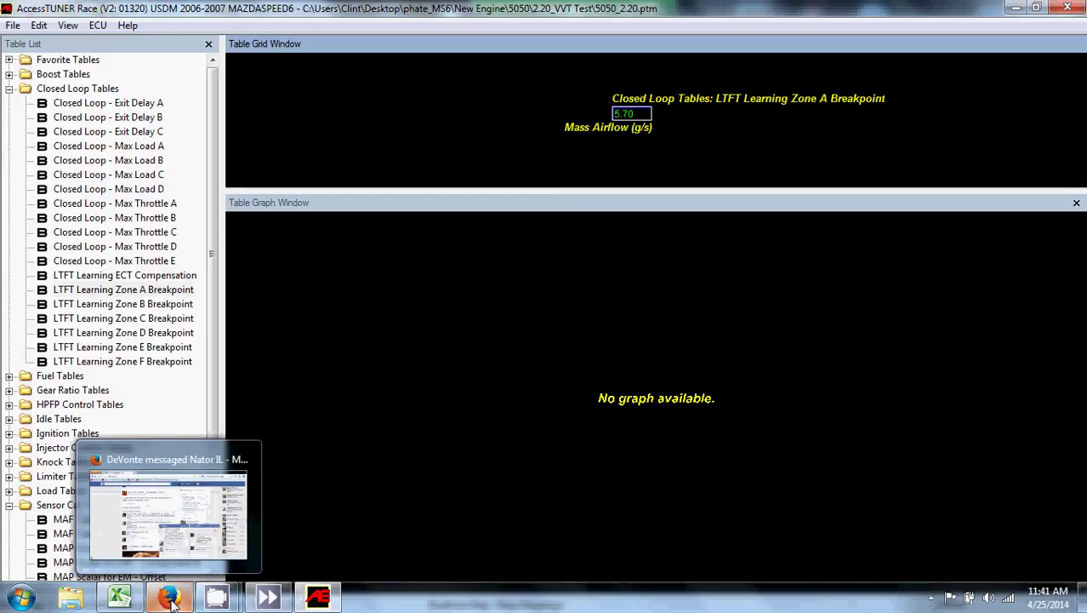
Back in Excel, read the Average Long Term FT points across Mass Airflow values 2.9–49.11.
left_click(119, 599)
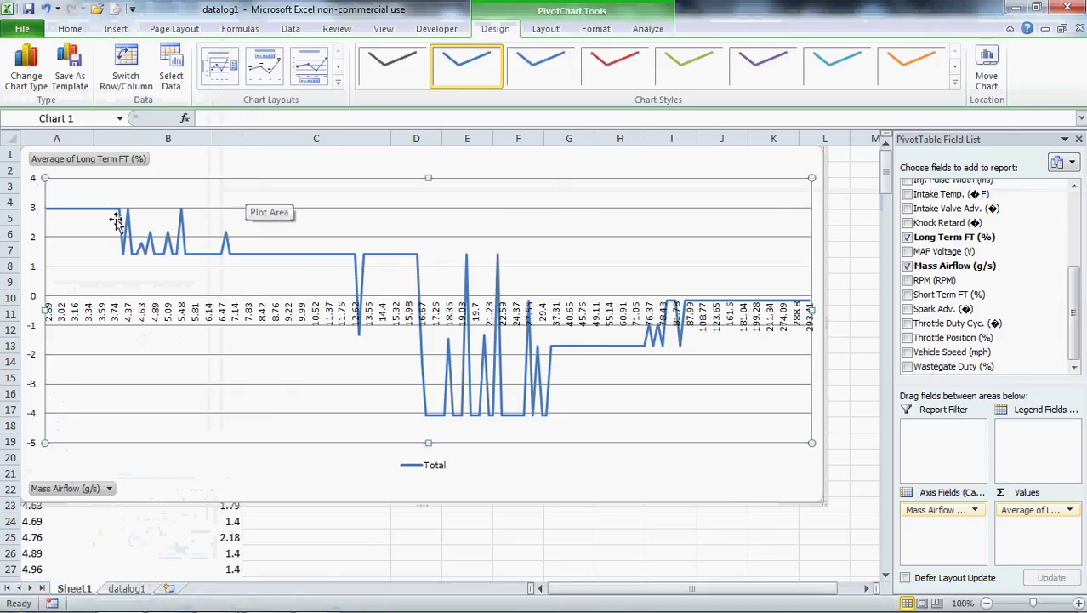
scroll(101, 226, "up", 3, "ctrl")
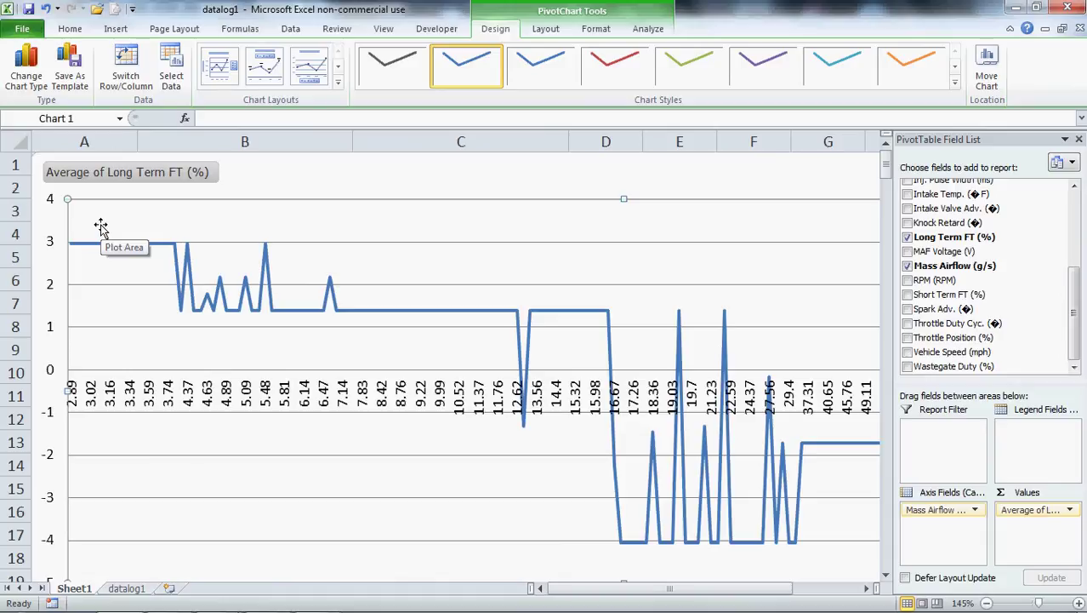
mouse_move(73, 253)
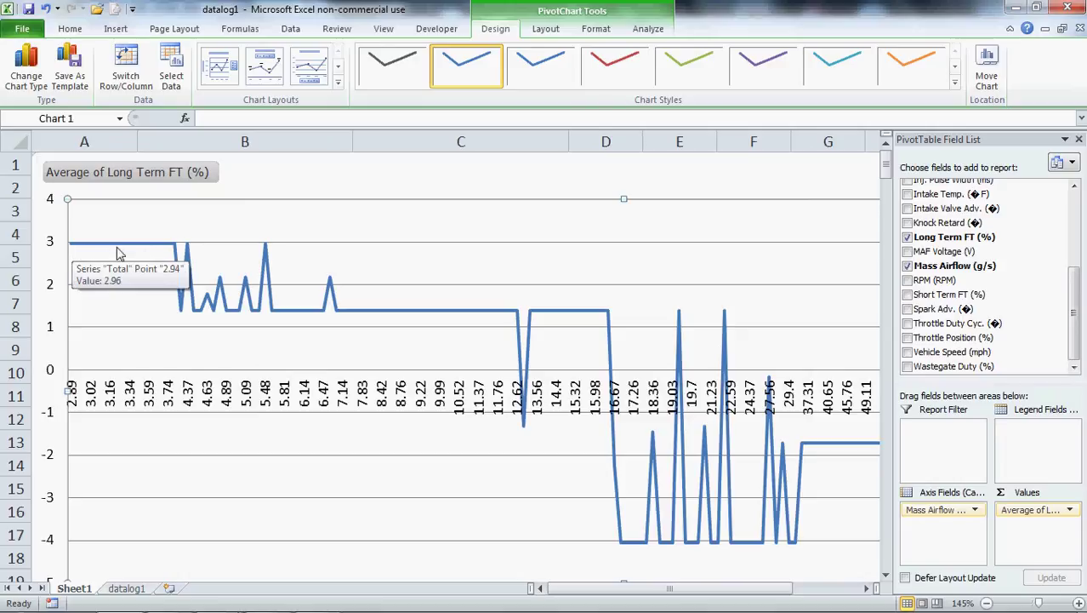
mouse_move(132, 253)
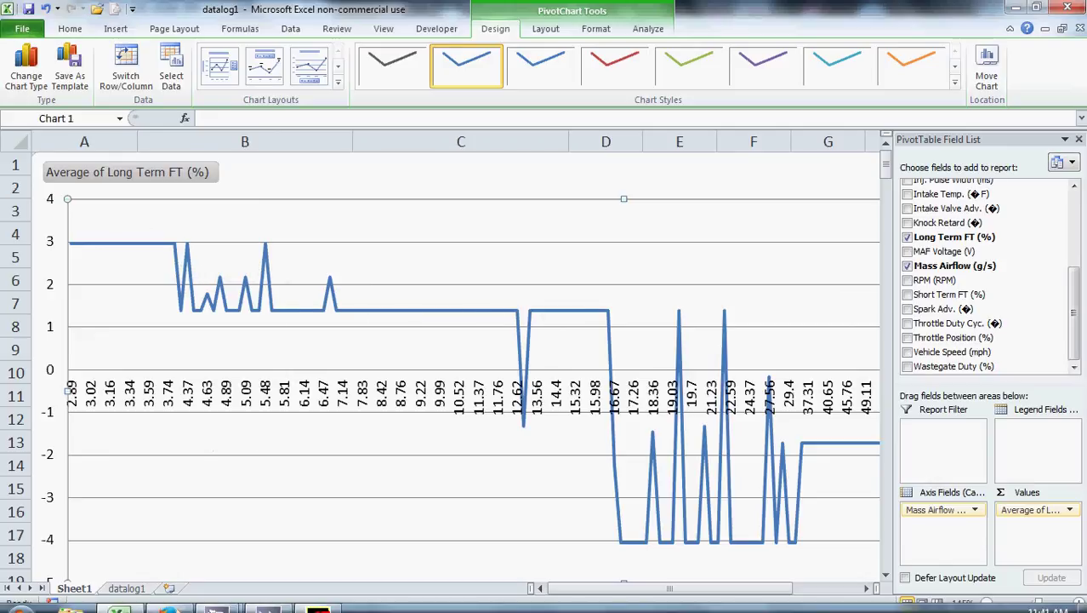
Check the LTFT Learning Zone B breakpoint value of 18.00 g/s, then switch back to Excel.
left_click(317, 605)
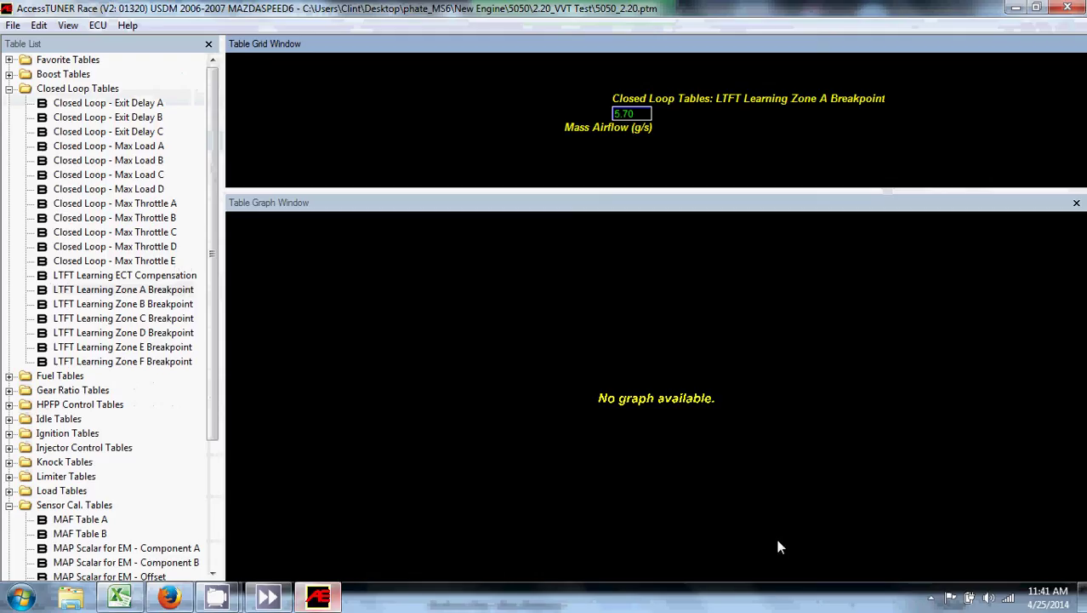
left_click(164, 308)
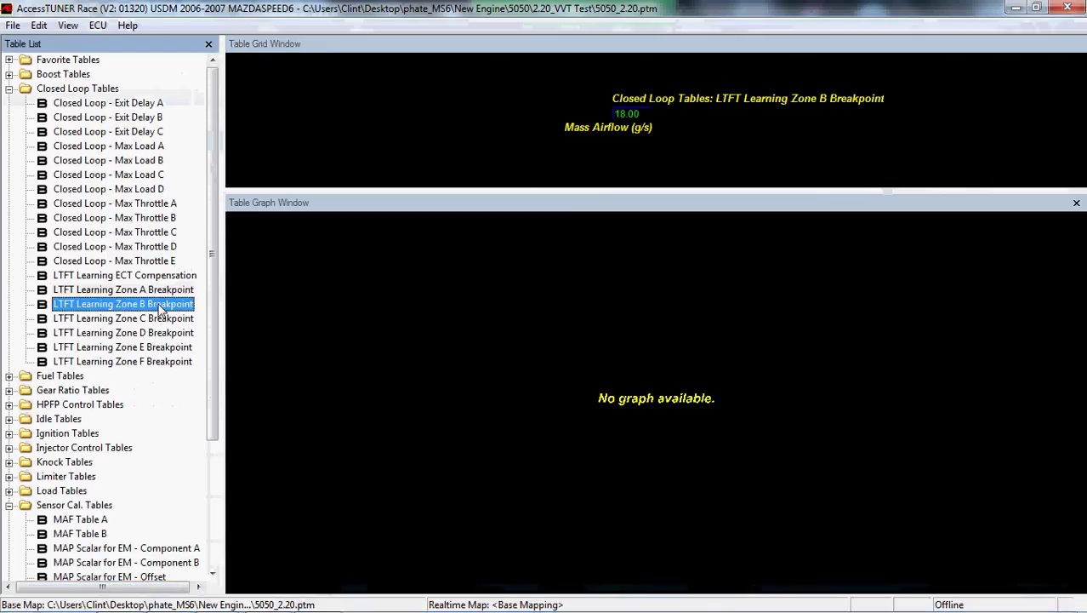
left_click(628, 116)
key("alt+Tab")
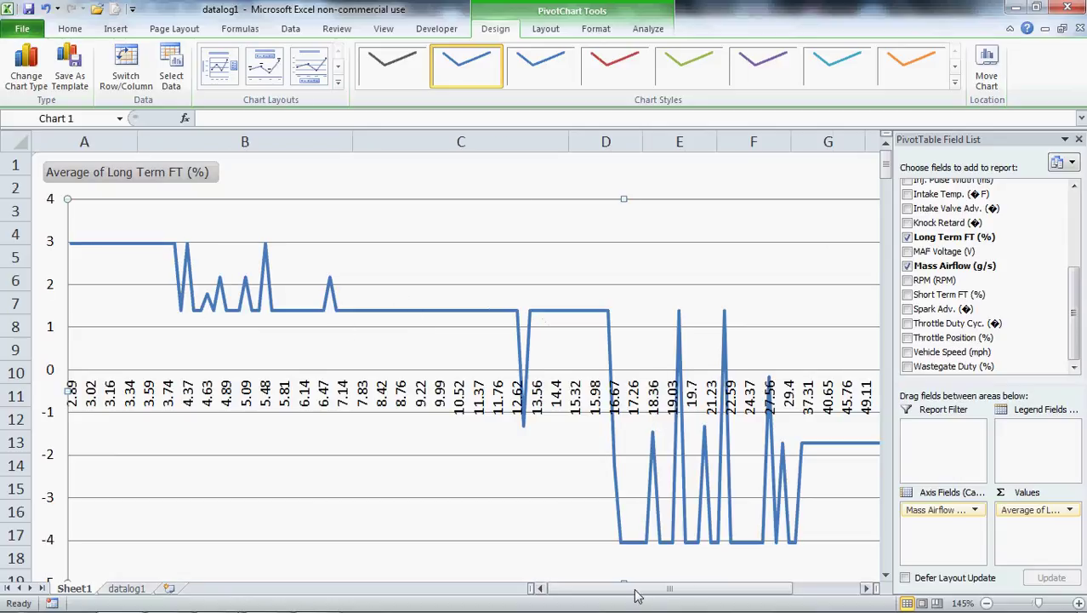
Check the LTFT Learning Zone C breakpoint value of 30.00 g/s, then return to the Excel chart.
left_click_drag(636, 590, 539, 591)
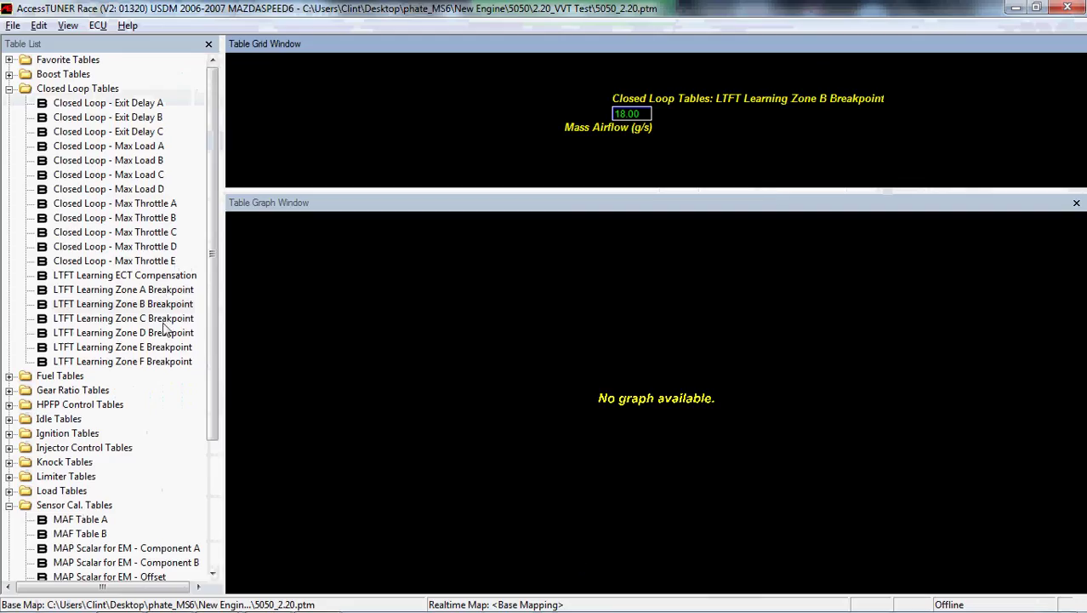
left_click(166, 319)
left_click(636, 141)
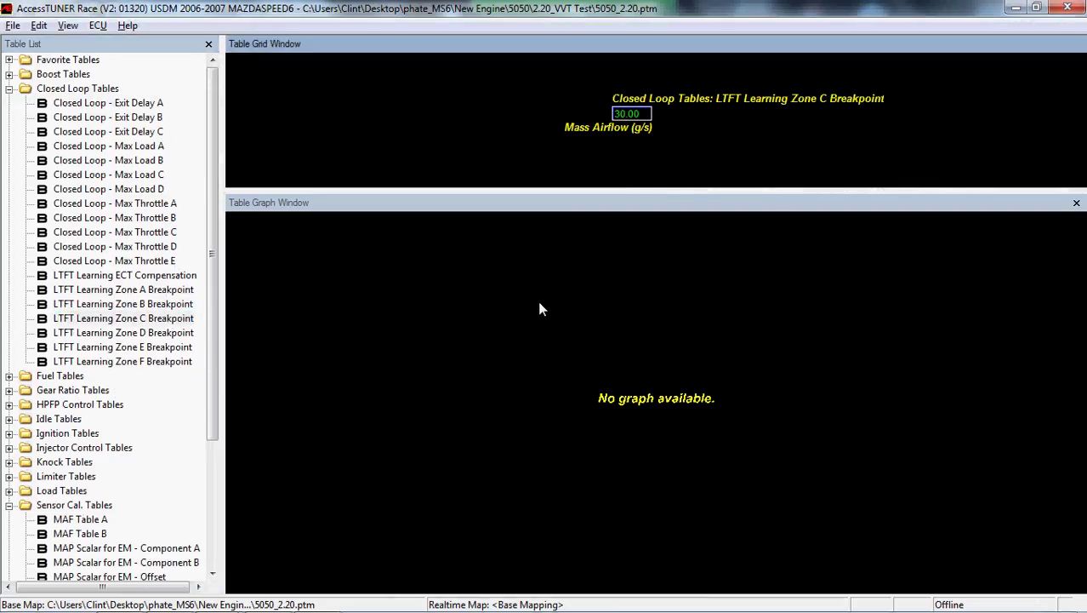
key("alt+Tab")
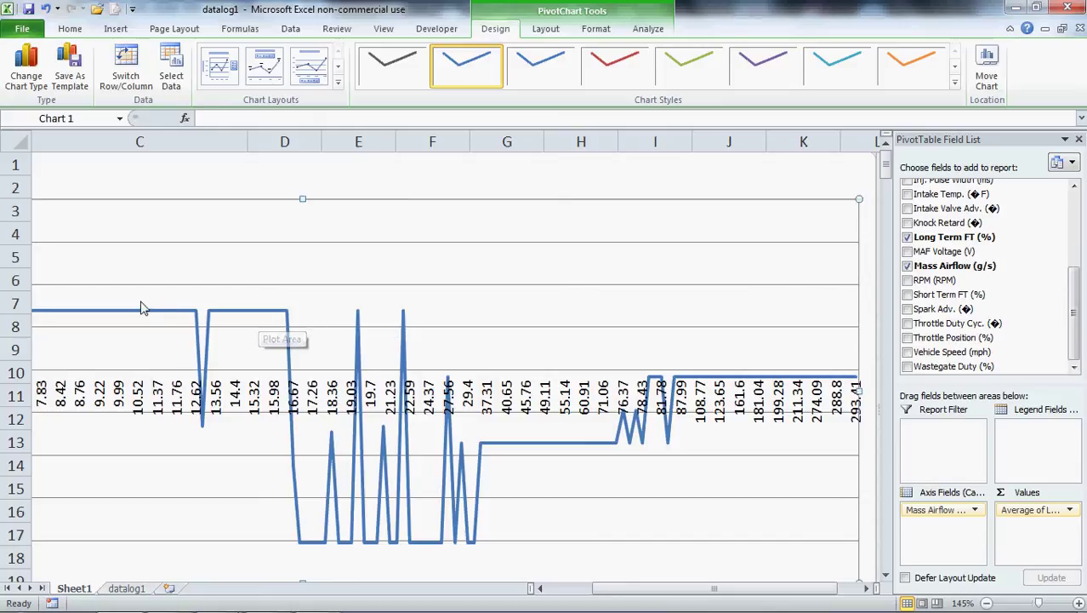
mouse_move(141, 317)
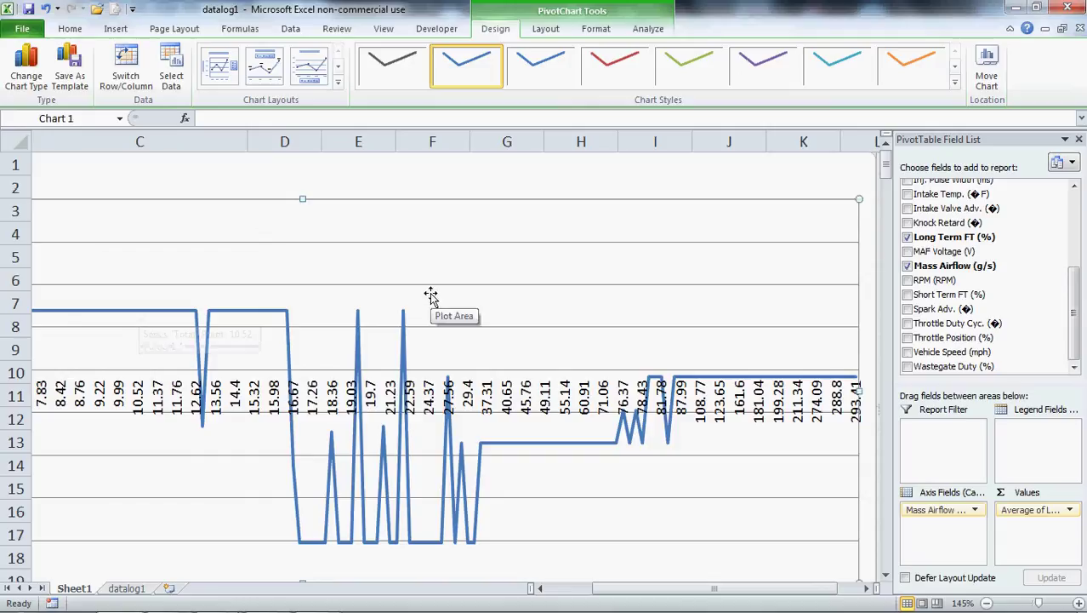
key("alt+Tab")
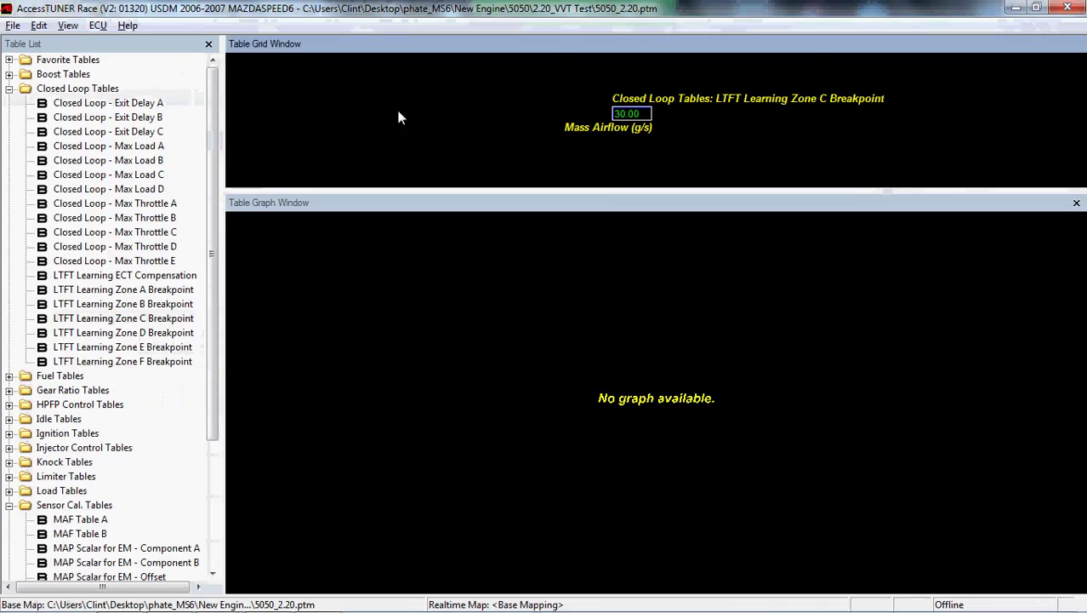
left_click(172, 333)
key("alt+Tab")
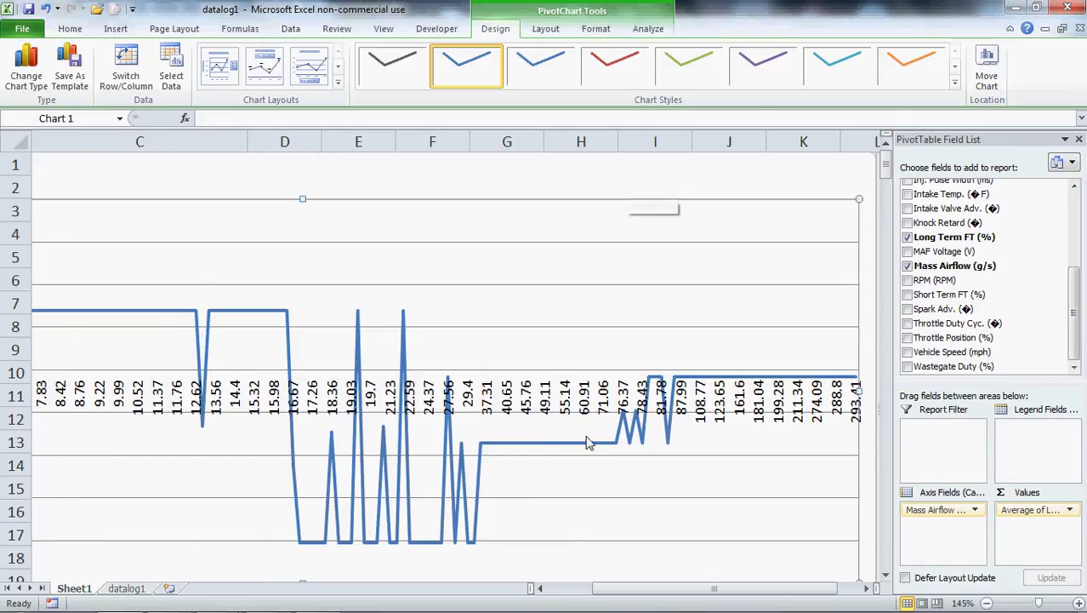
key("alt+Tab")
left_click(122, 348)
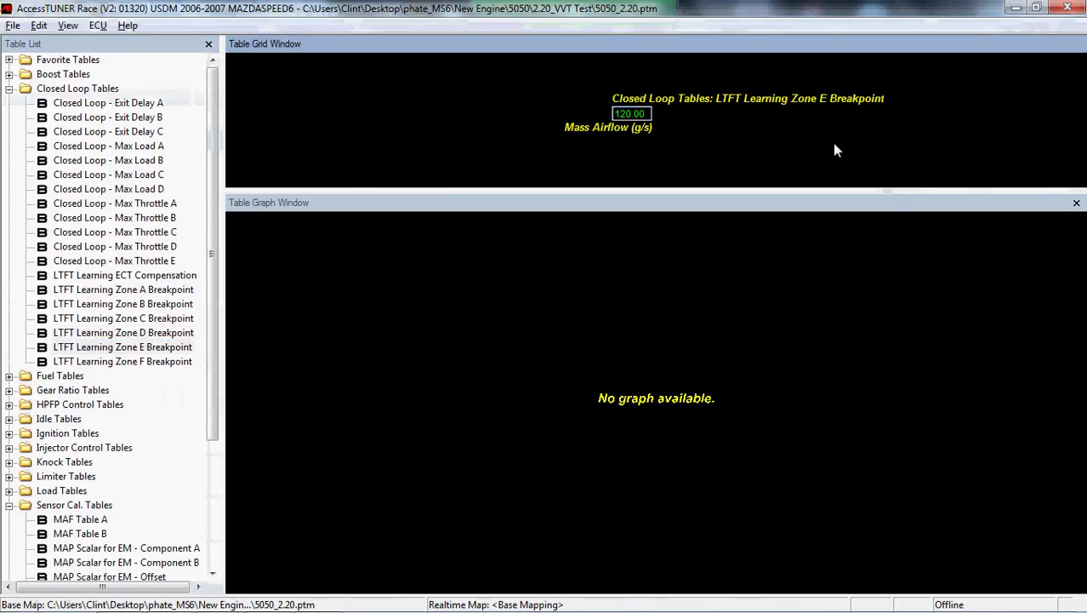
key("alt+Tab")
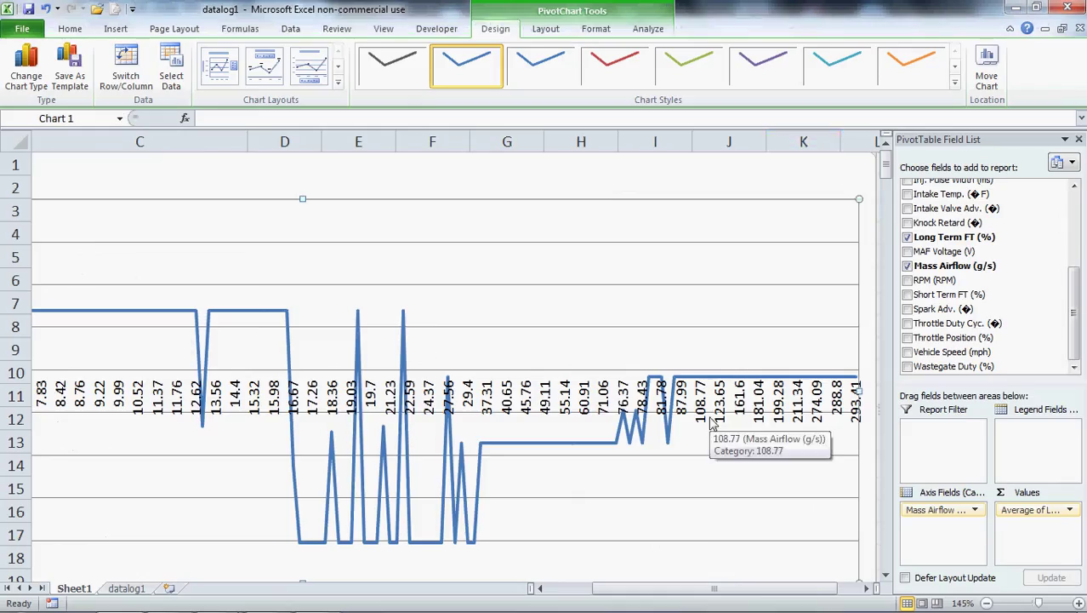
mouse_move(714, 389)
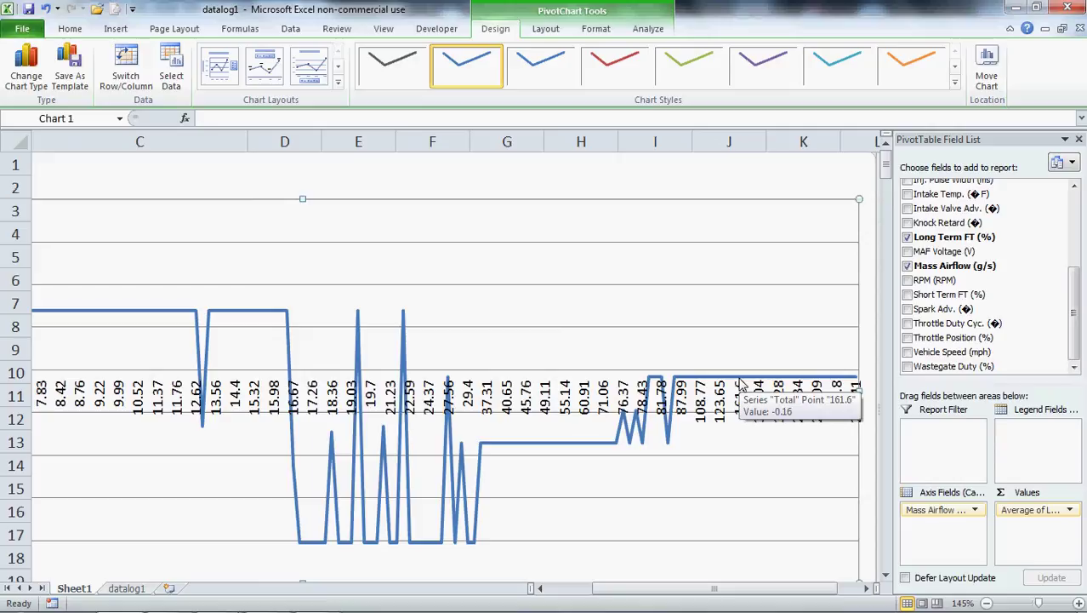
Add Short Term FT (%) to the chart values, summarized as an Average.
left_click(565, 588)
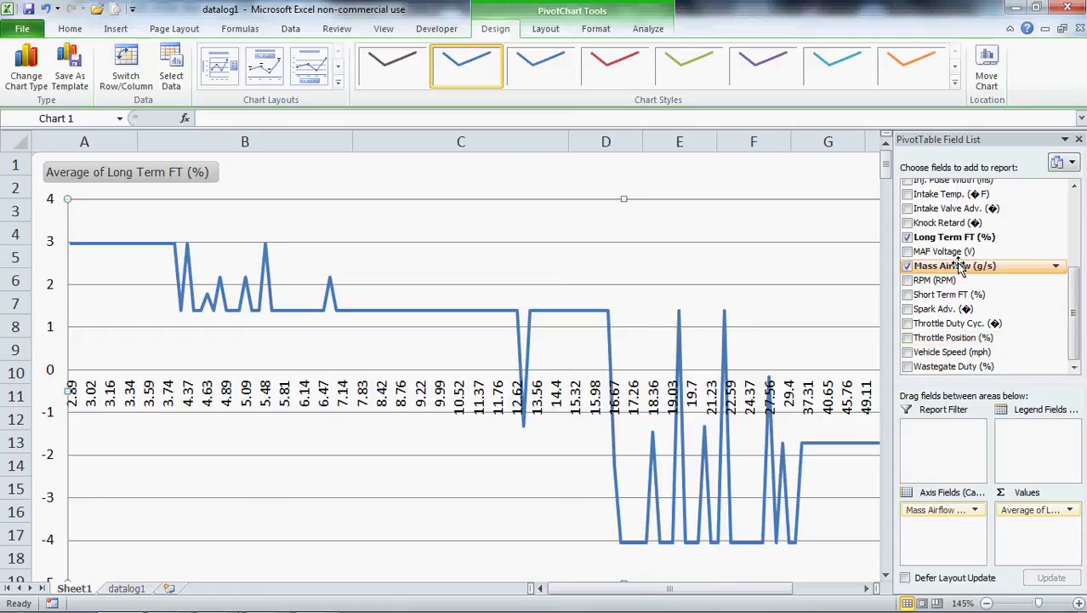
left_click_drag(958, 294, 1077, 521)
left_click(1071, 523)
left_click(970, 503)
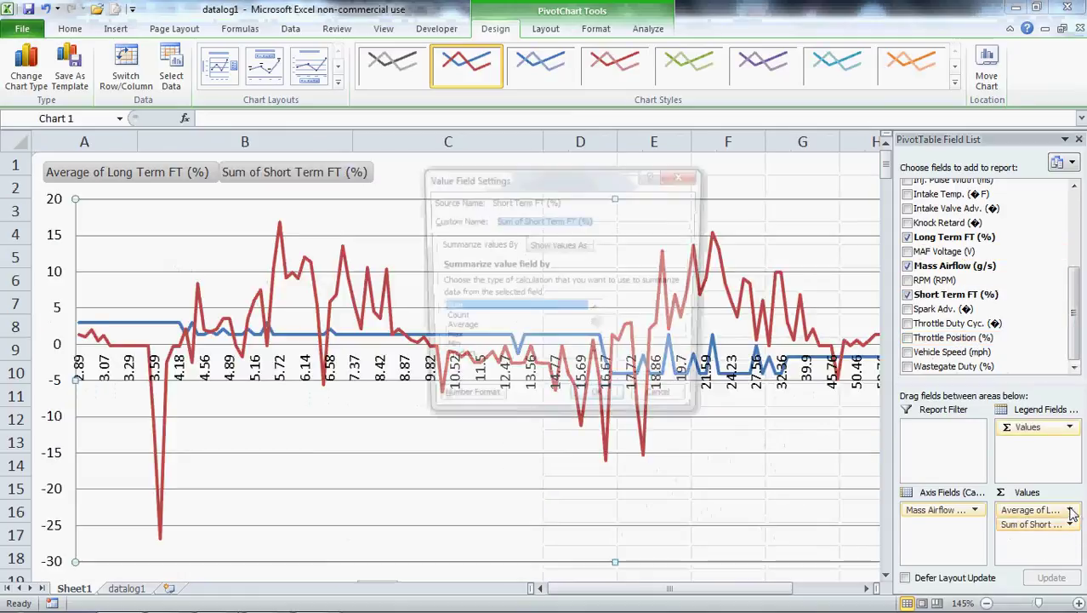
left_click(477, 329)
left_click(595, 404)
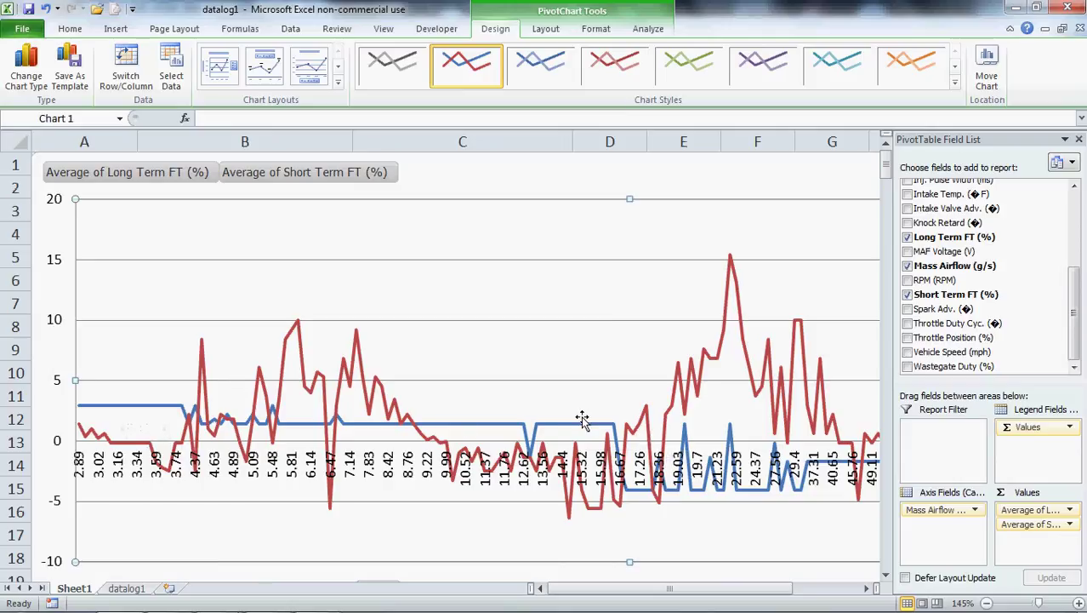
mouse_move(213, 428)
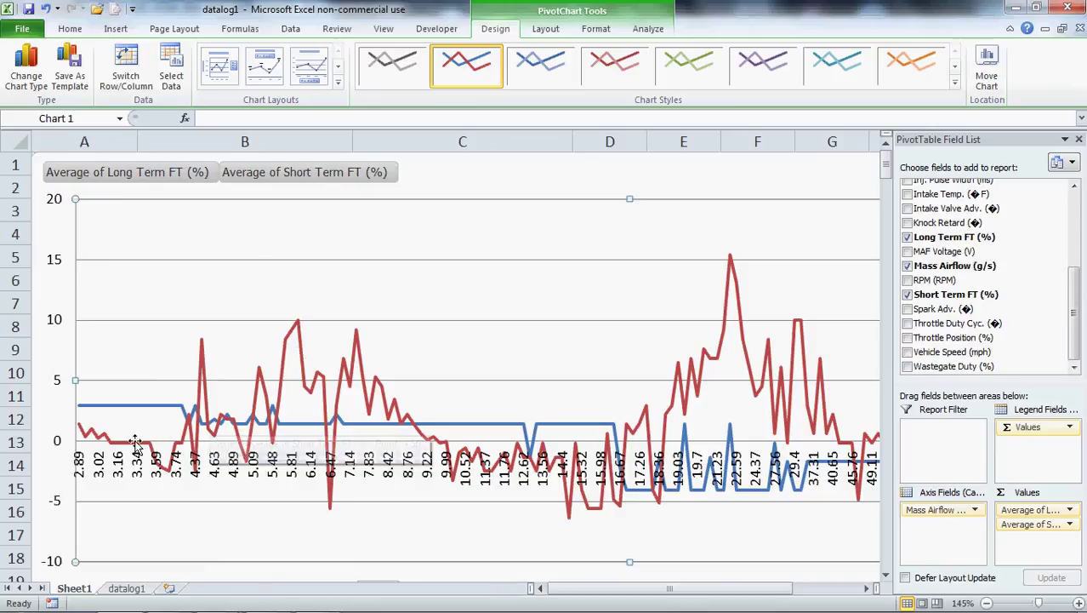
mouse_move(145, 446)
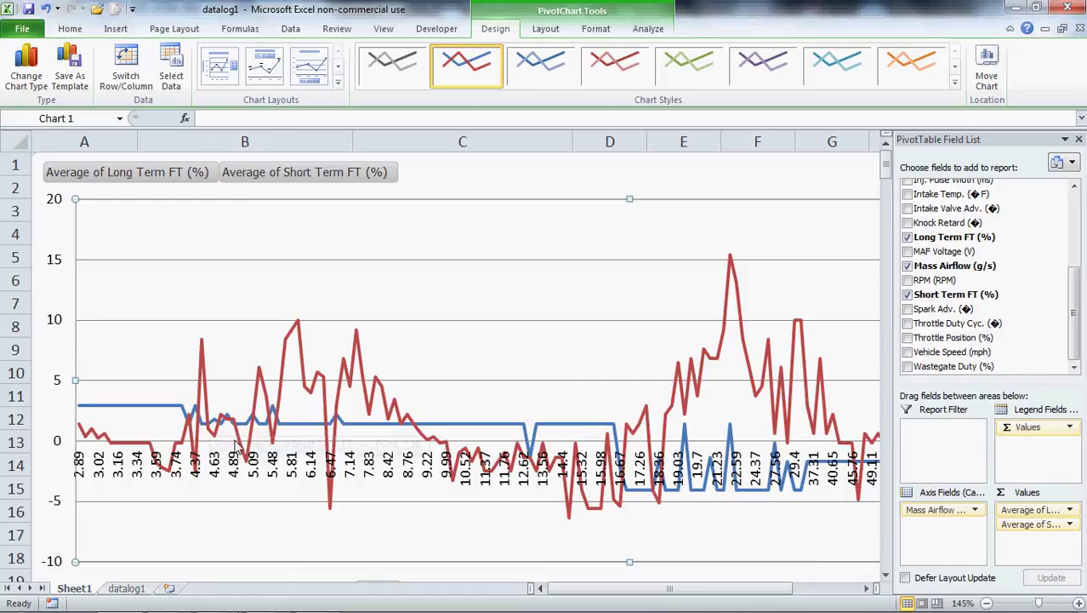
mouse_move(289, 430)
mouse_move(630, 493)
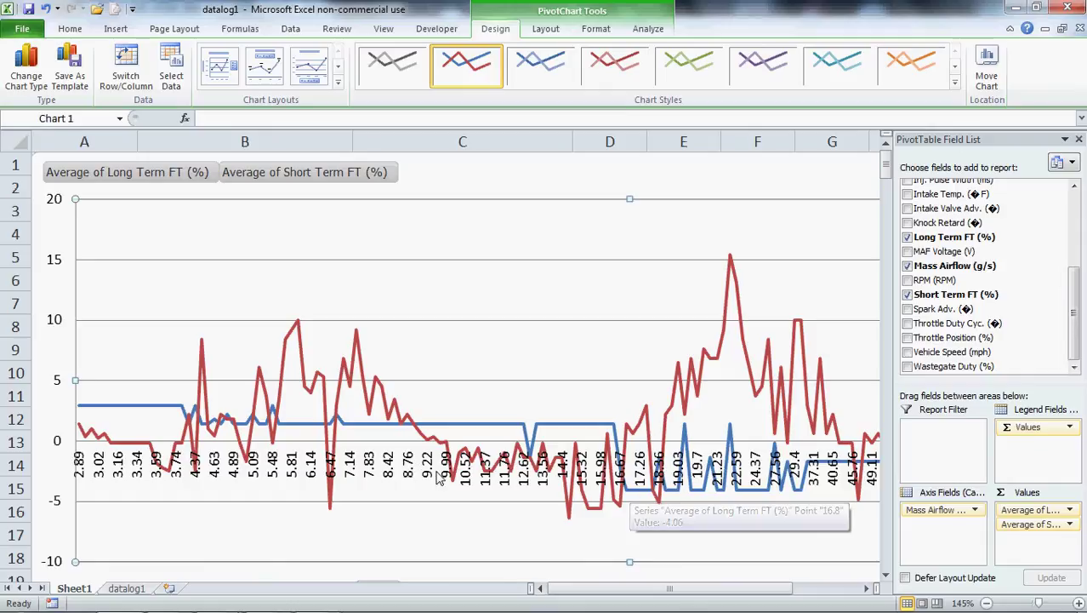
left_click_drag(593, 585, 648, 589)
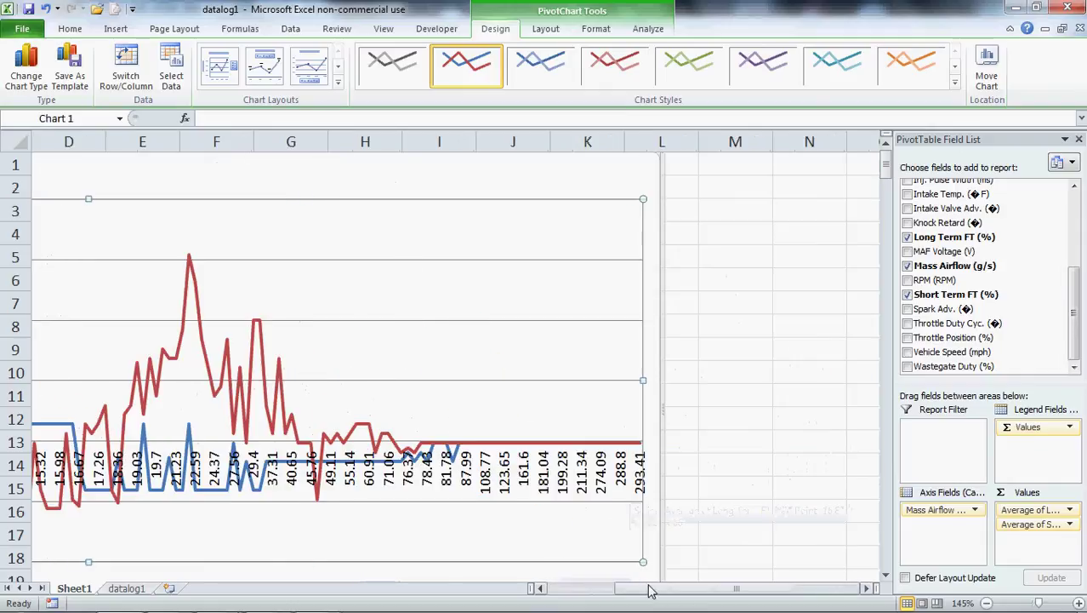
left_click(540, 588)
left_click(540, 588)
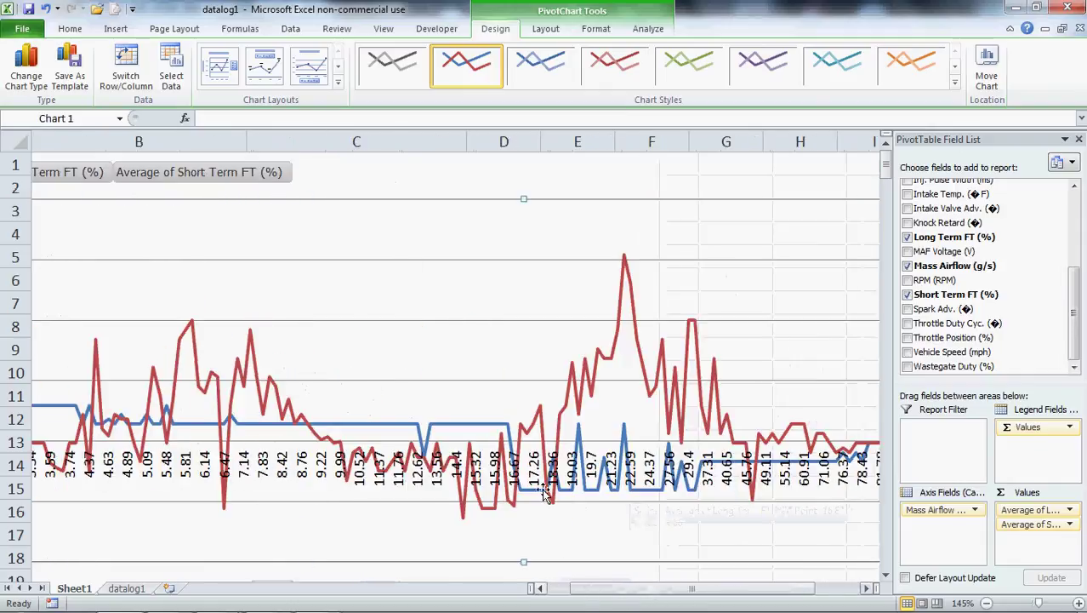
mouse_move(578, 496)
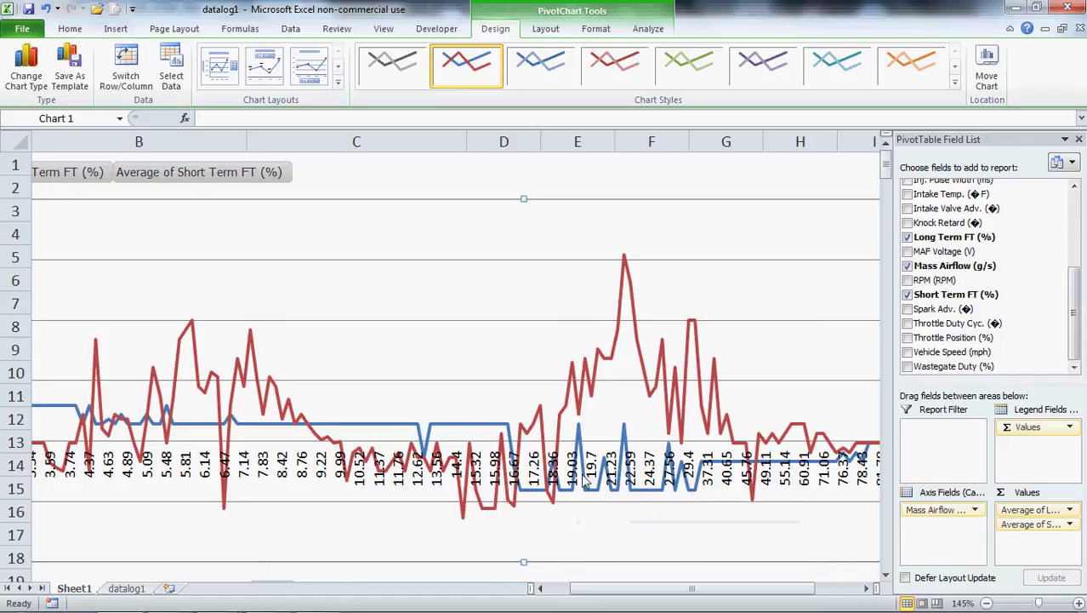
mouse_move(627, 265)
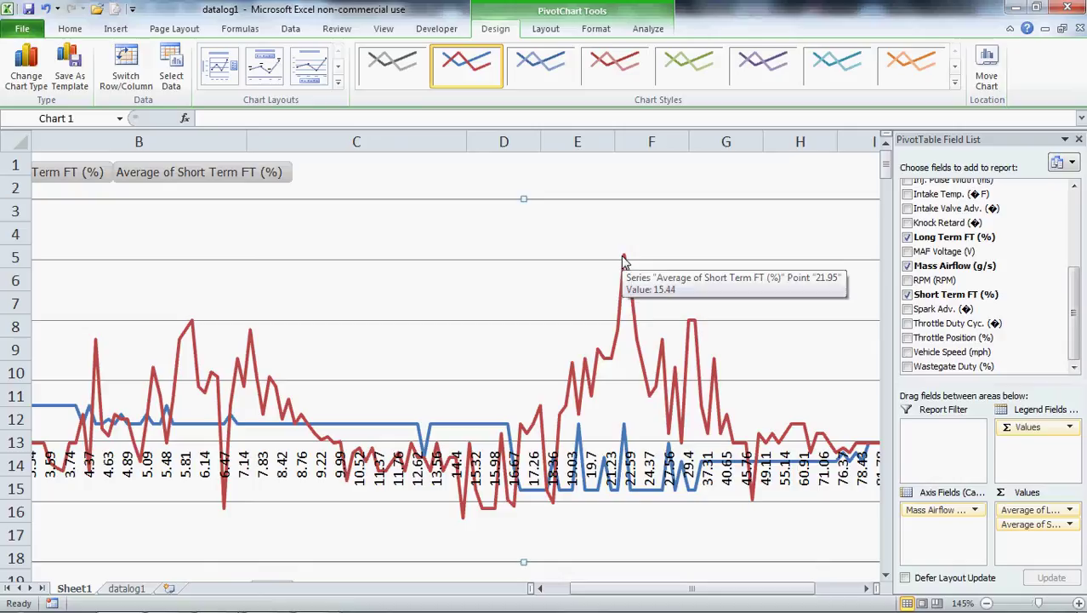
left_click_drag(595, 588, 633, 589)
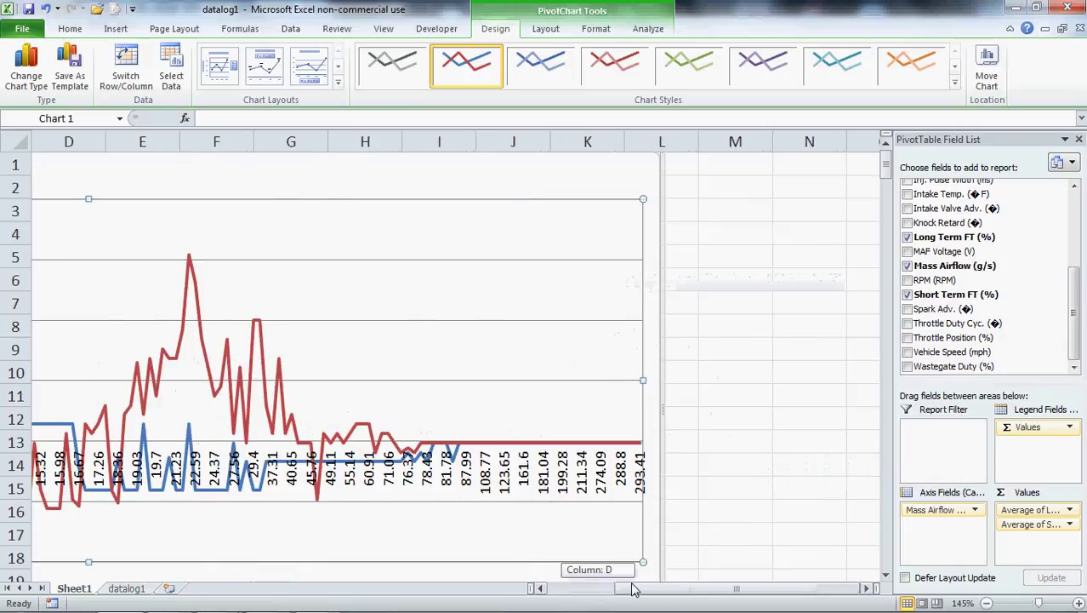
left_click(537, 590)
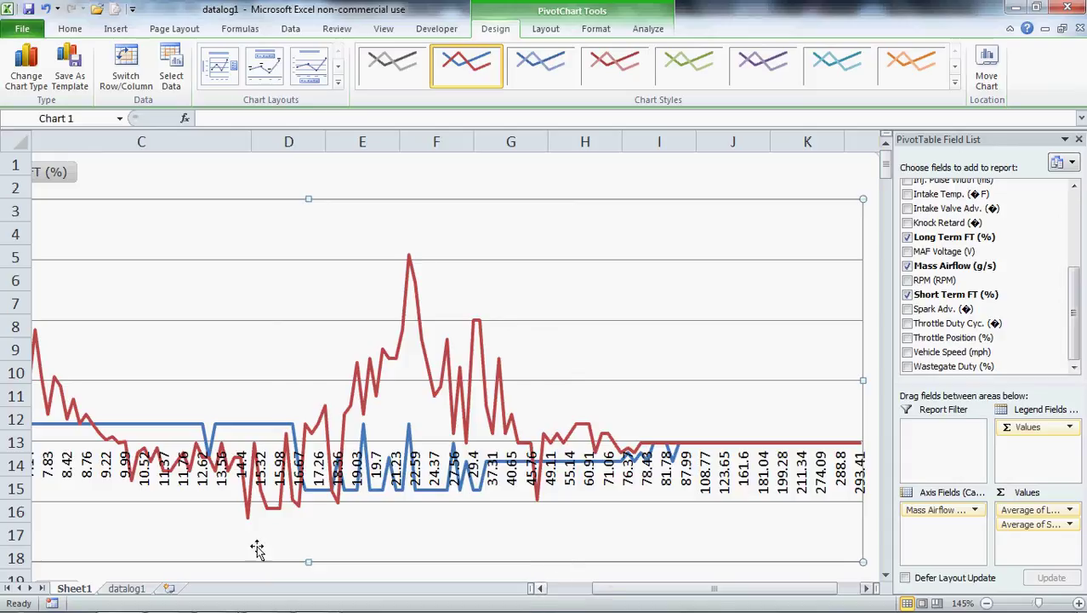
mouse_move(205, 605)
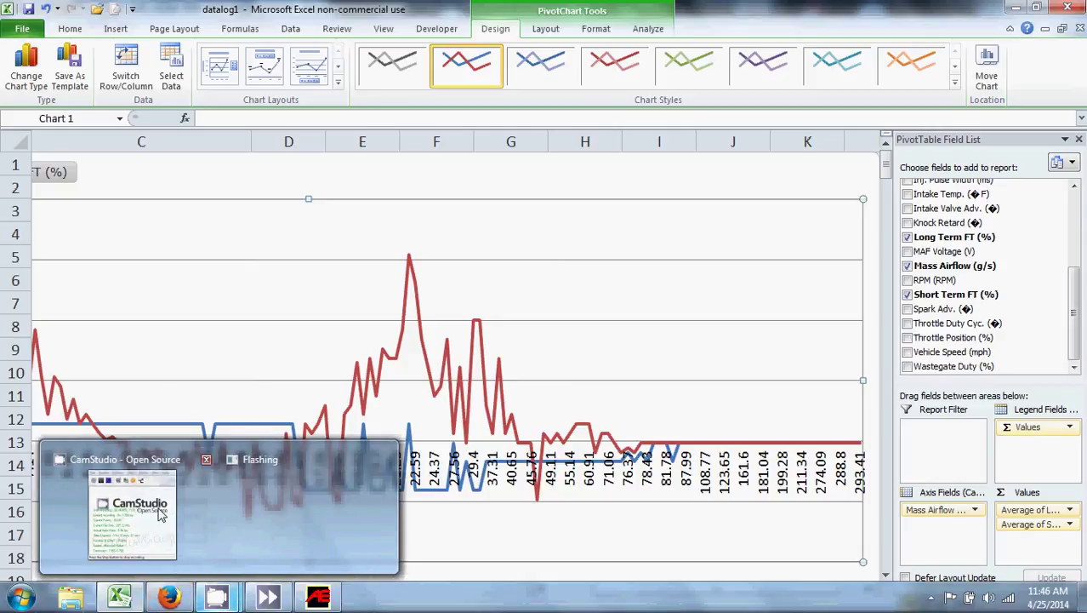
left_click(132, 506)
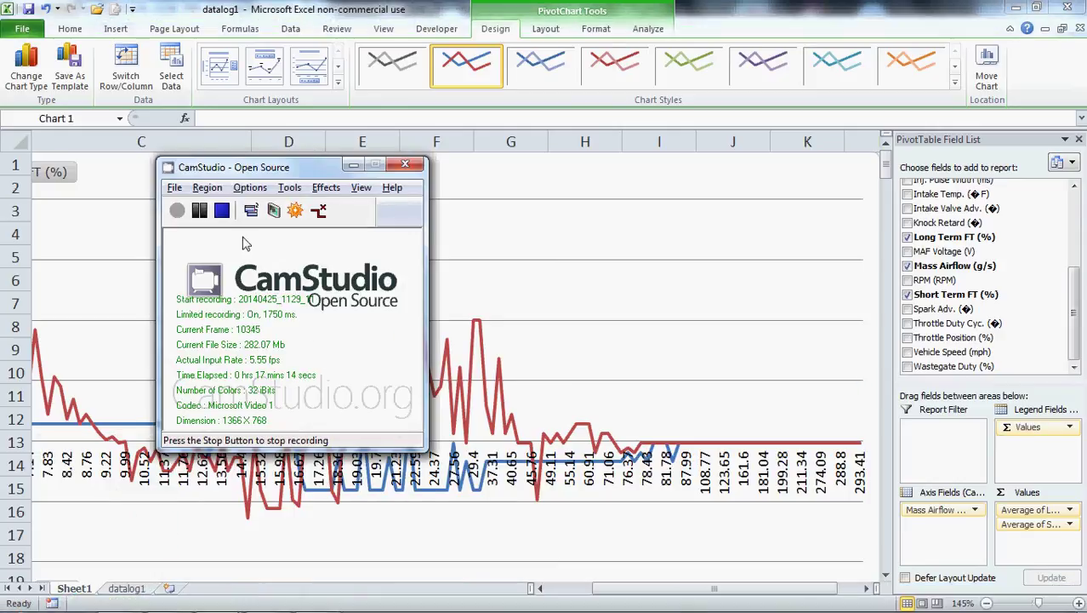